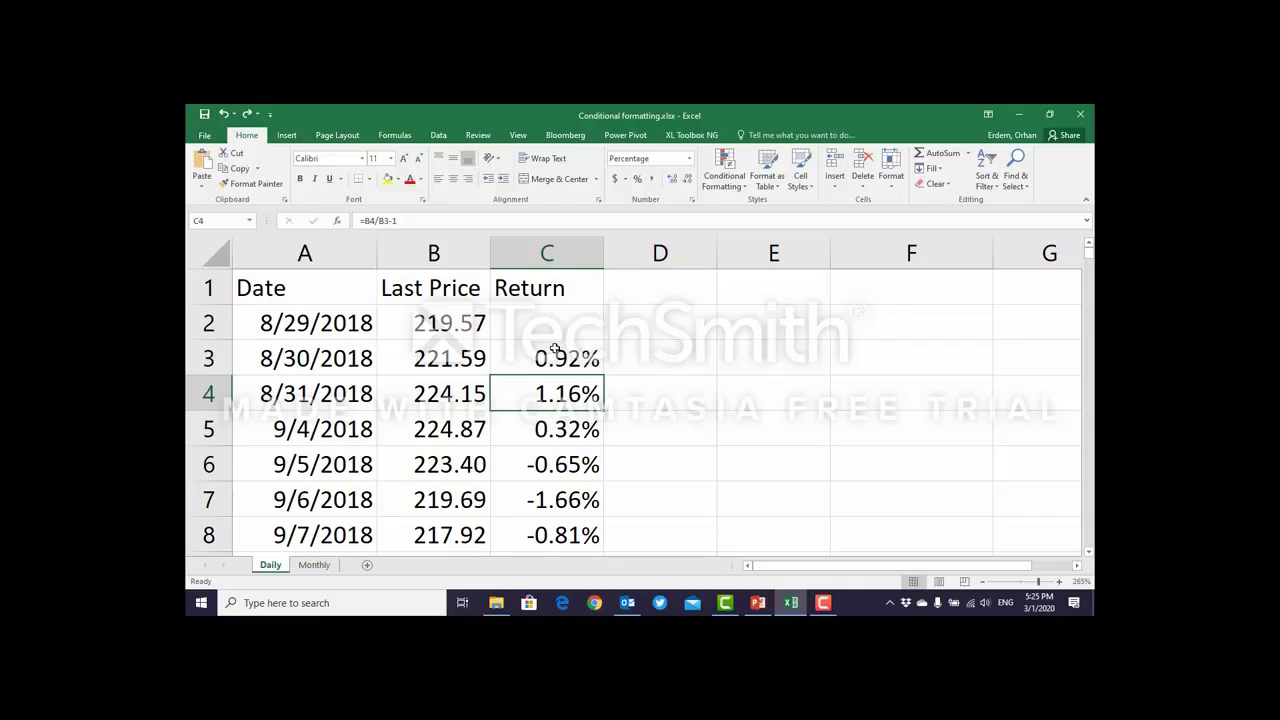
Select the daily returns in column C from C3 down to the last filled row.
click(555, 349)
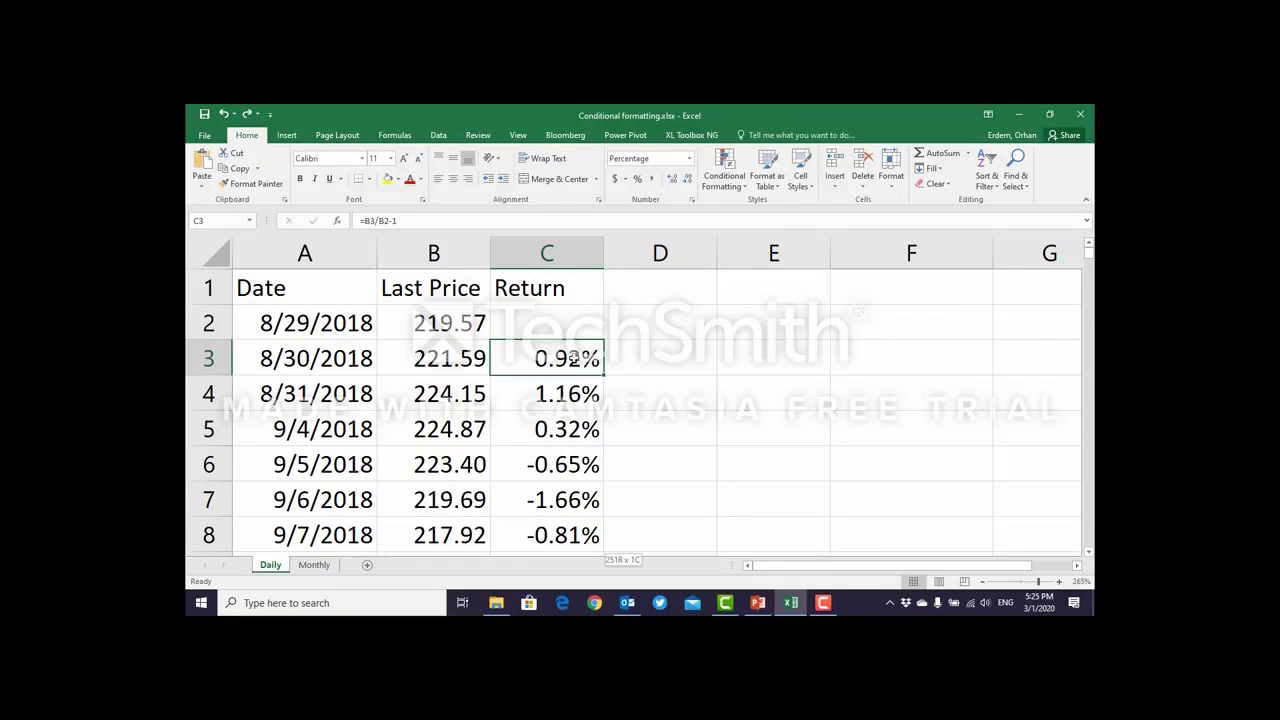
key(ctrl+shift+Down)
drag(1090, 540, 1090, 250)
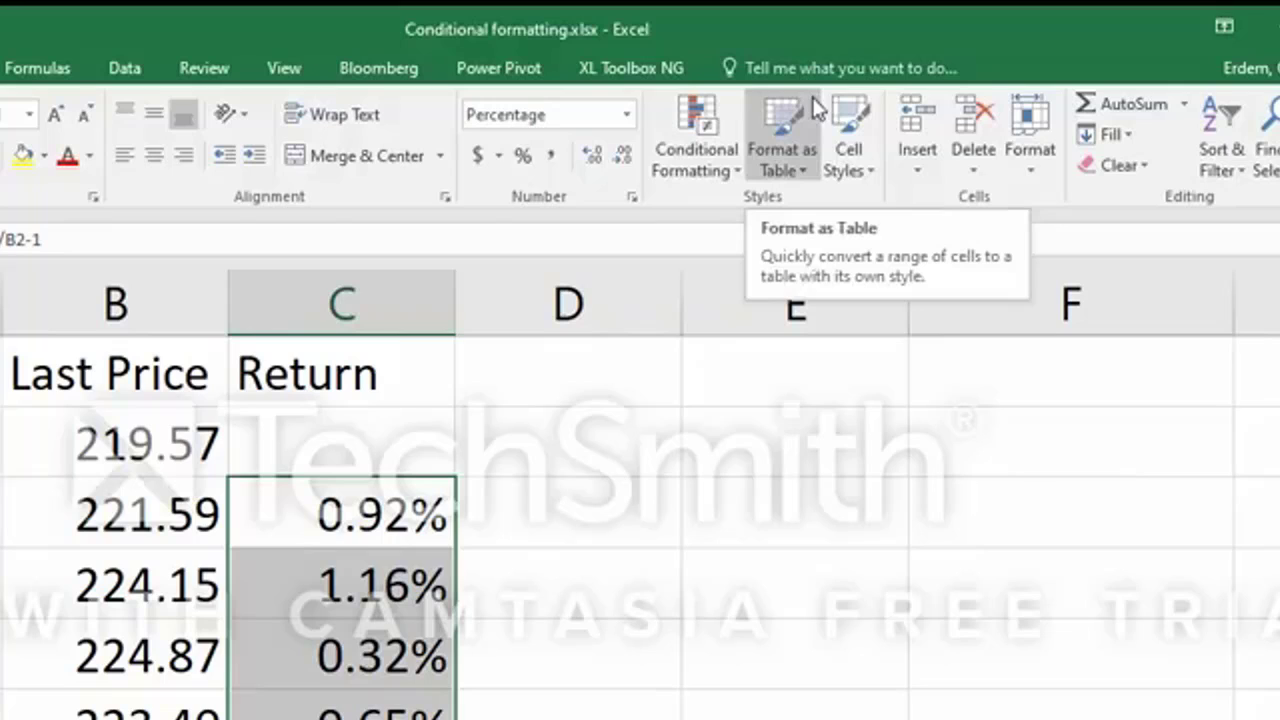
Conditionally format returns greater than 0 with Green Fill with Dark Green Text, and undo the rule.
click(719, 167)
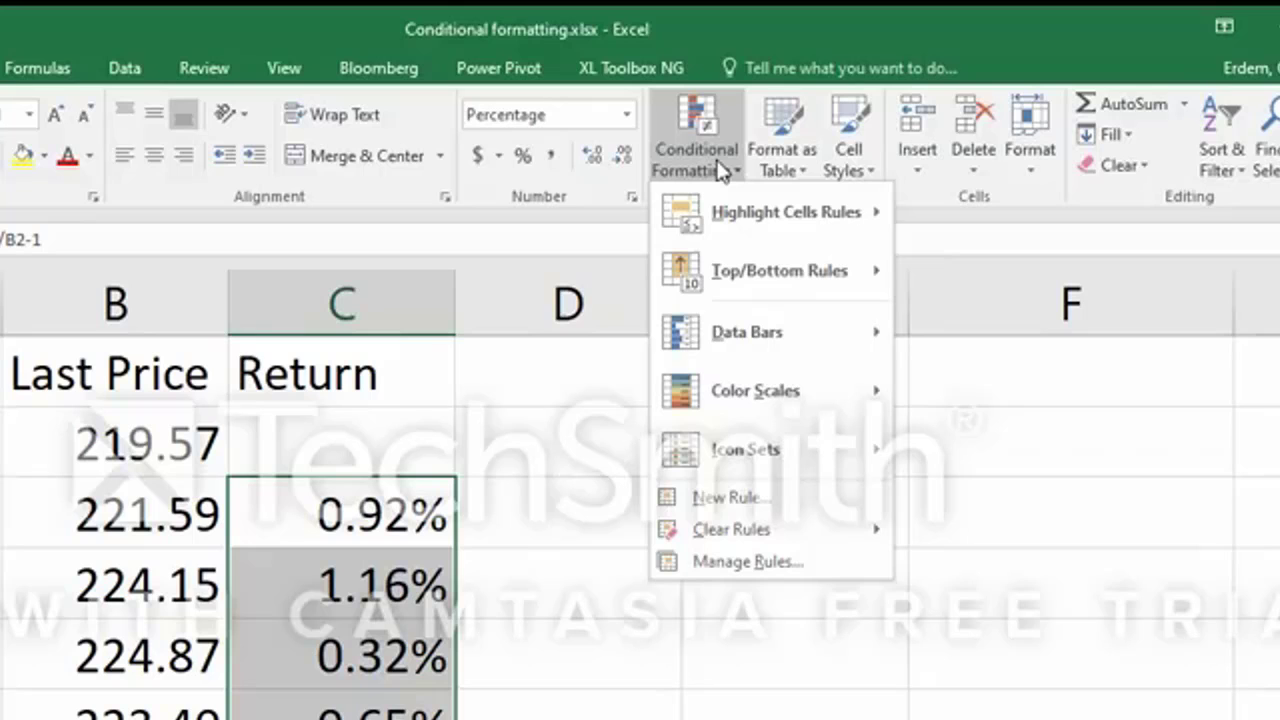
mouse_move(731, 213)
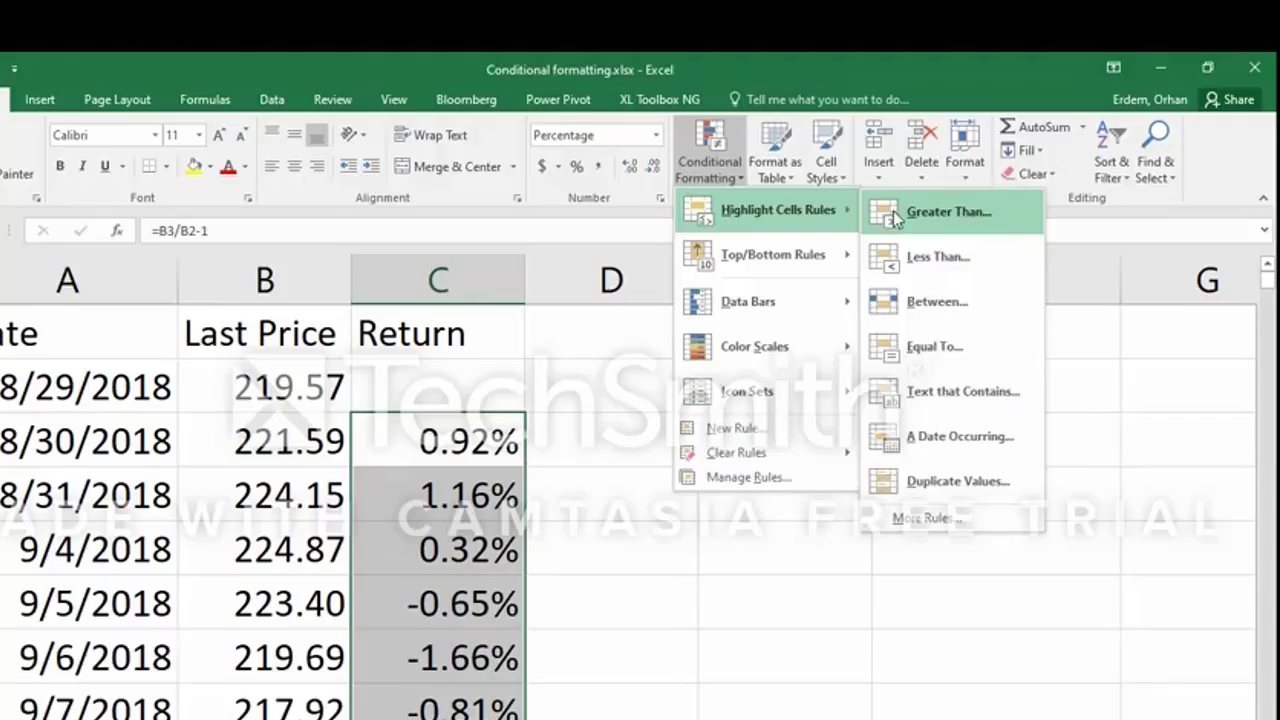
click(896, 218)
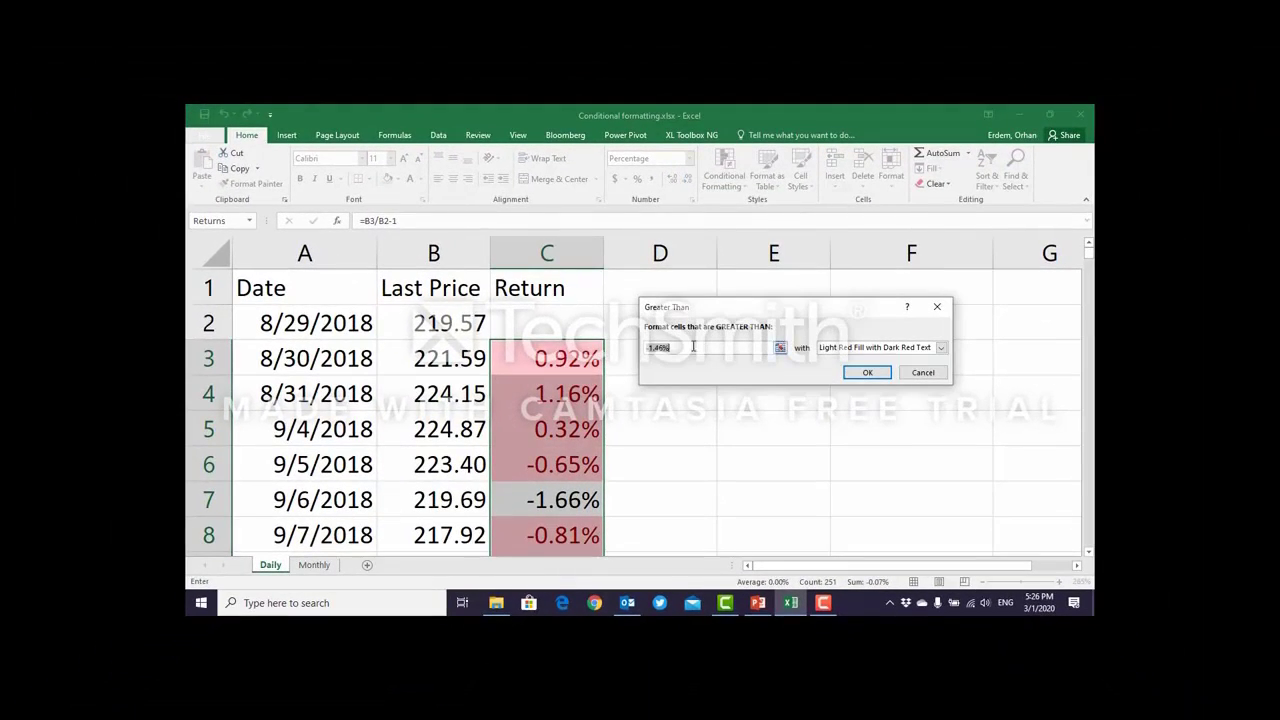
text(0)
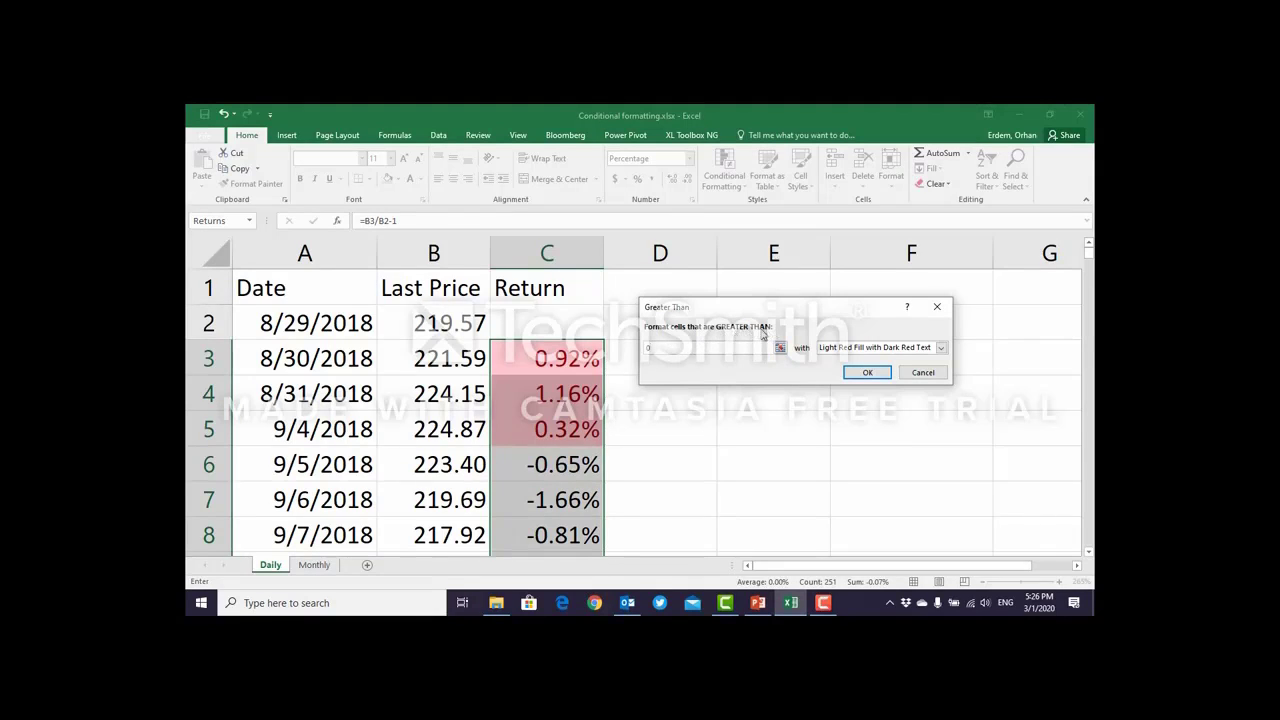
click(856, 350)
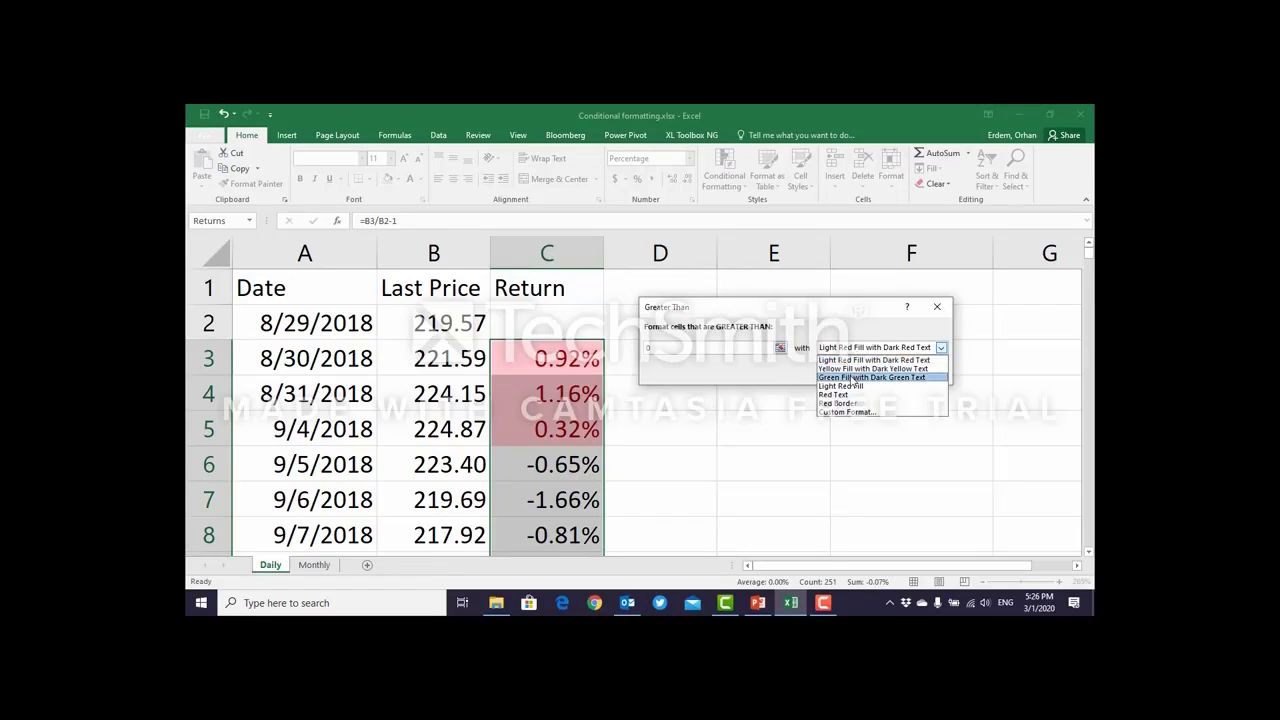
click(852, 377)
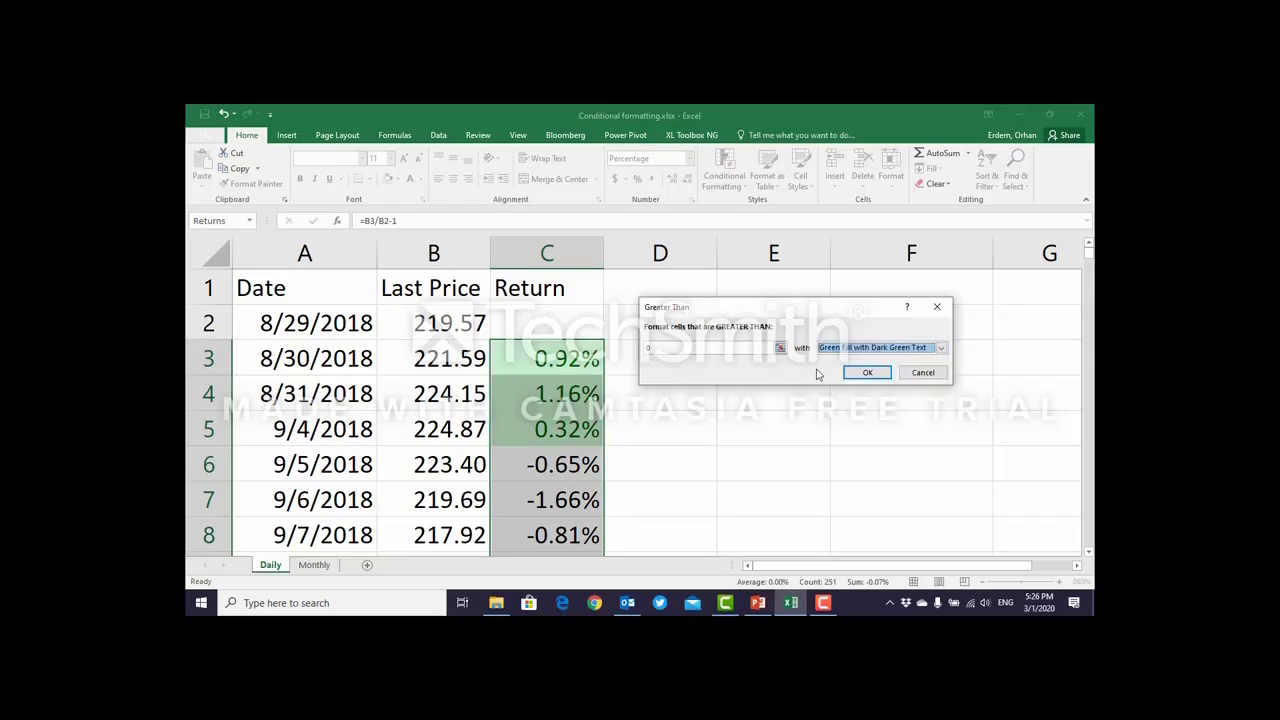
click(864, 374)
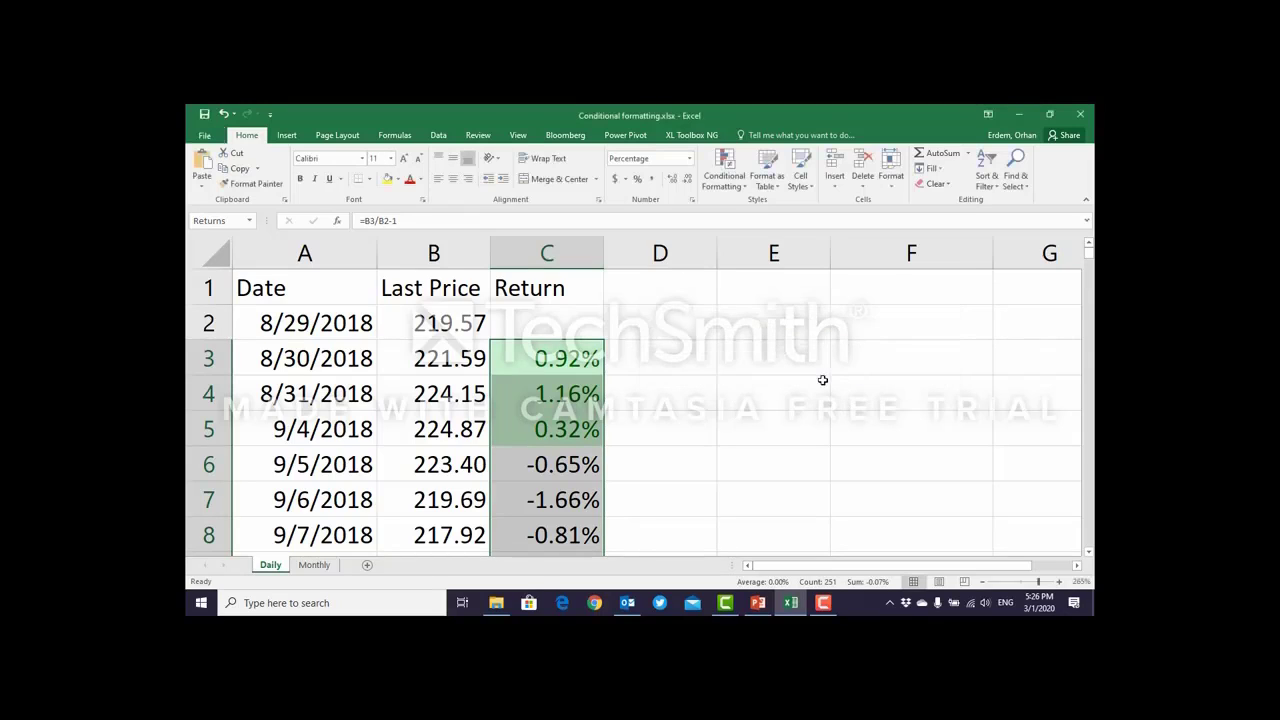
click(645, 393)
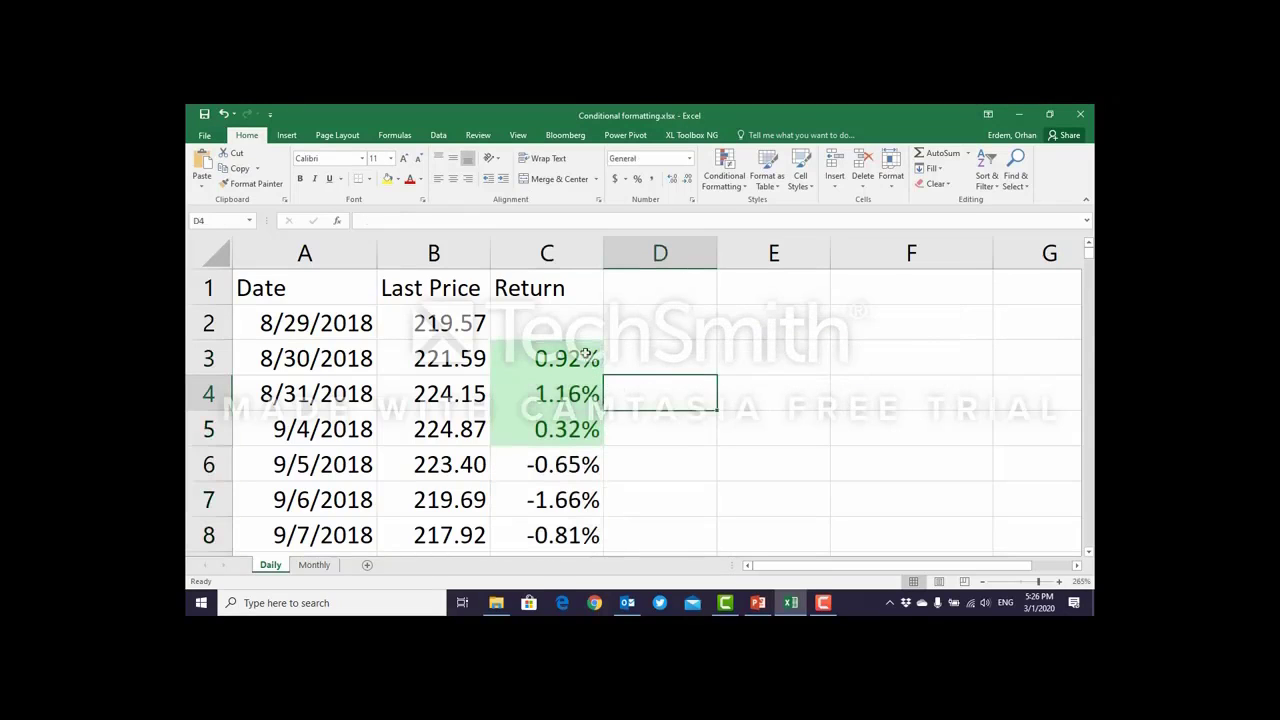
click(224, 114)
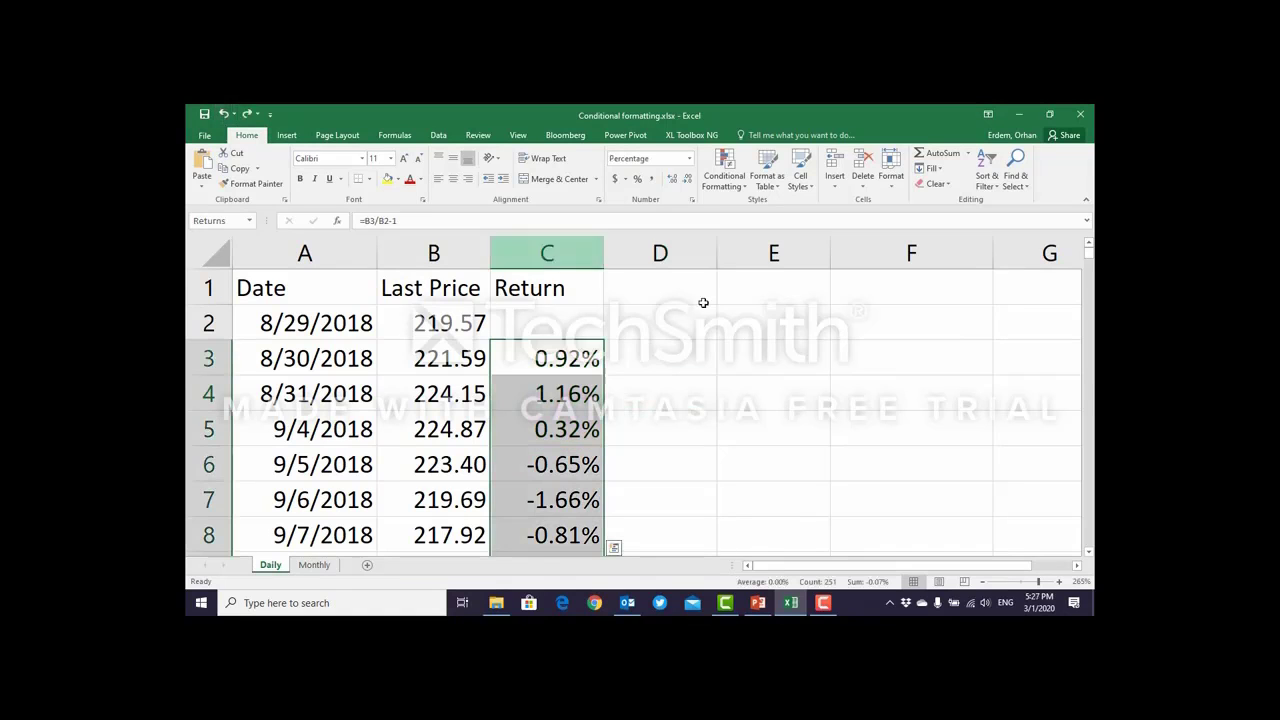
click(737, 190)
mouse_move(796, 208)
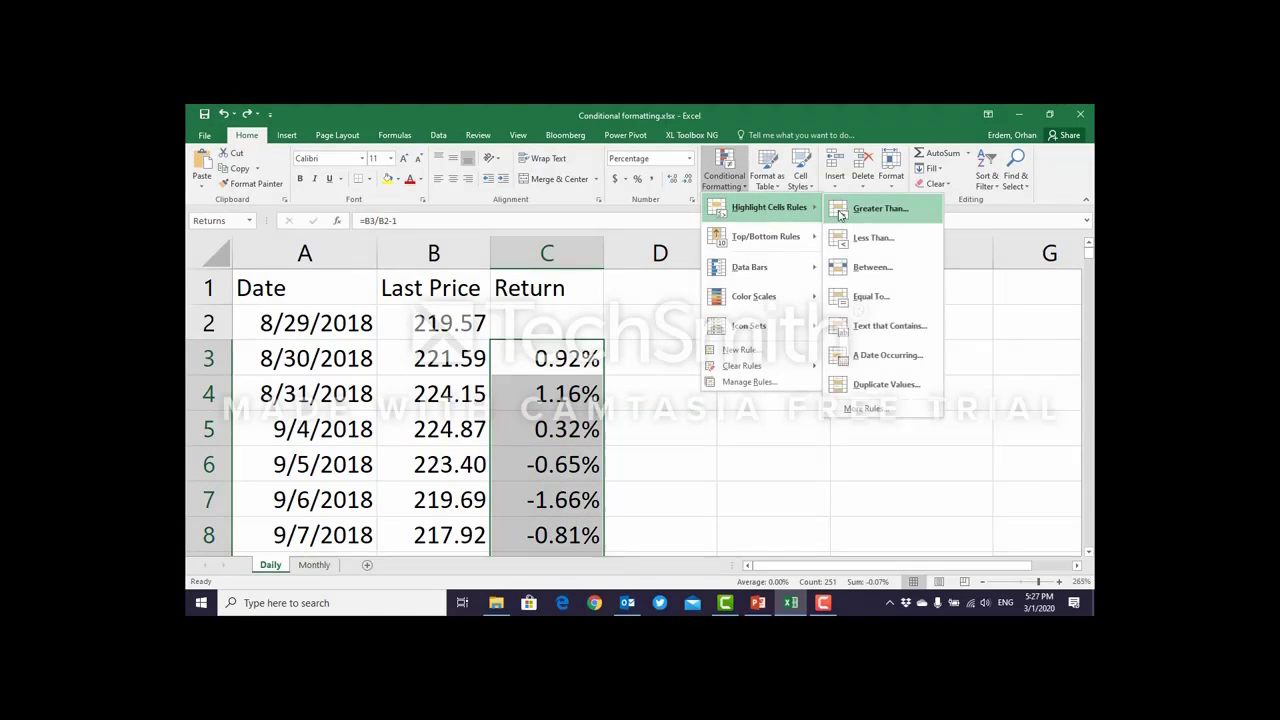
click(862, 216)
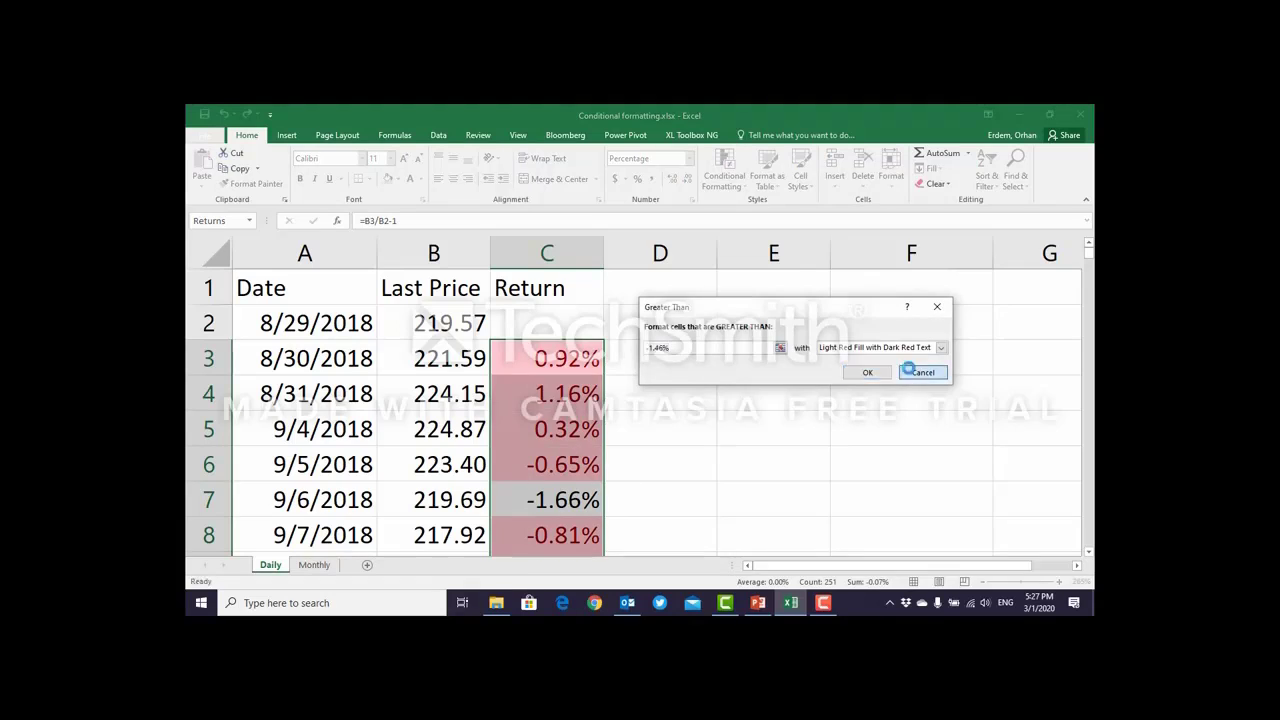
click(922, 372)
Conditionally format returns less than 0 with Light Red Fill with Dark Red Text, and undo the rule.
click(724, 170)
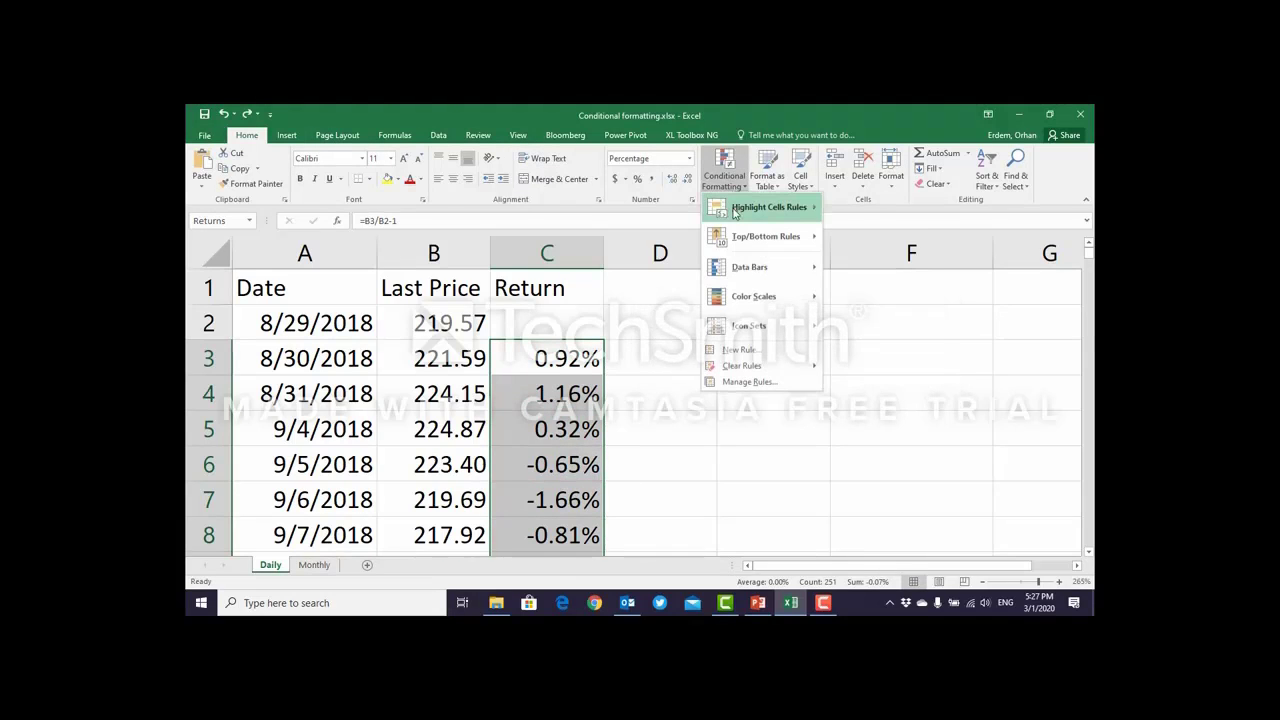
mouse_move(790, 207)
click(862, 241)
text(0)
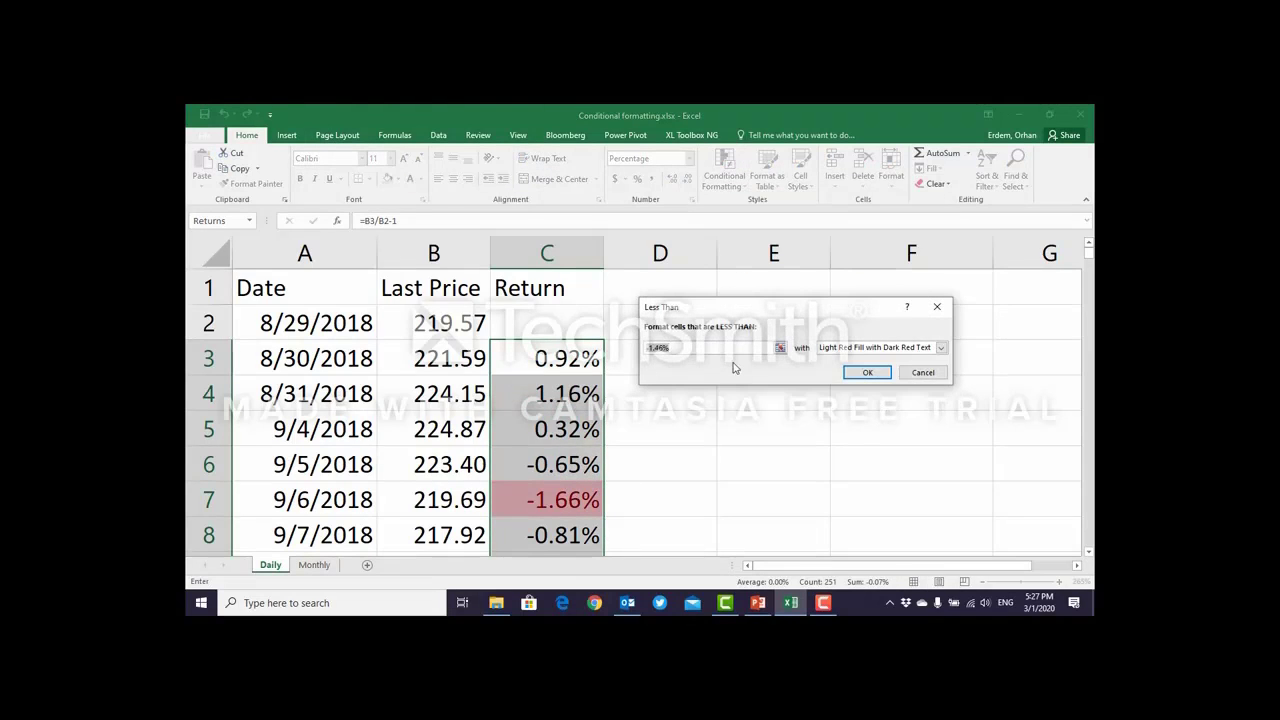
click(868, 373)
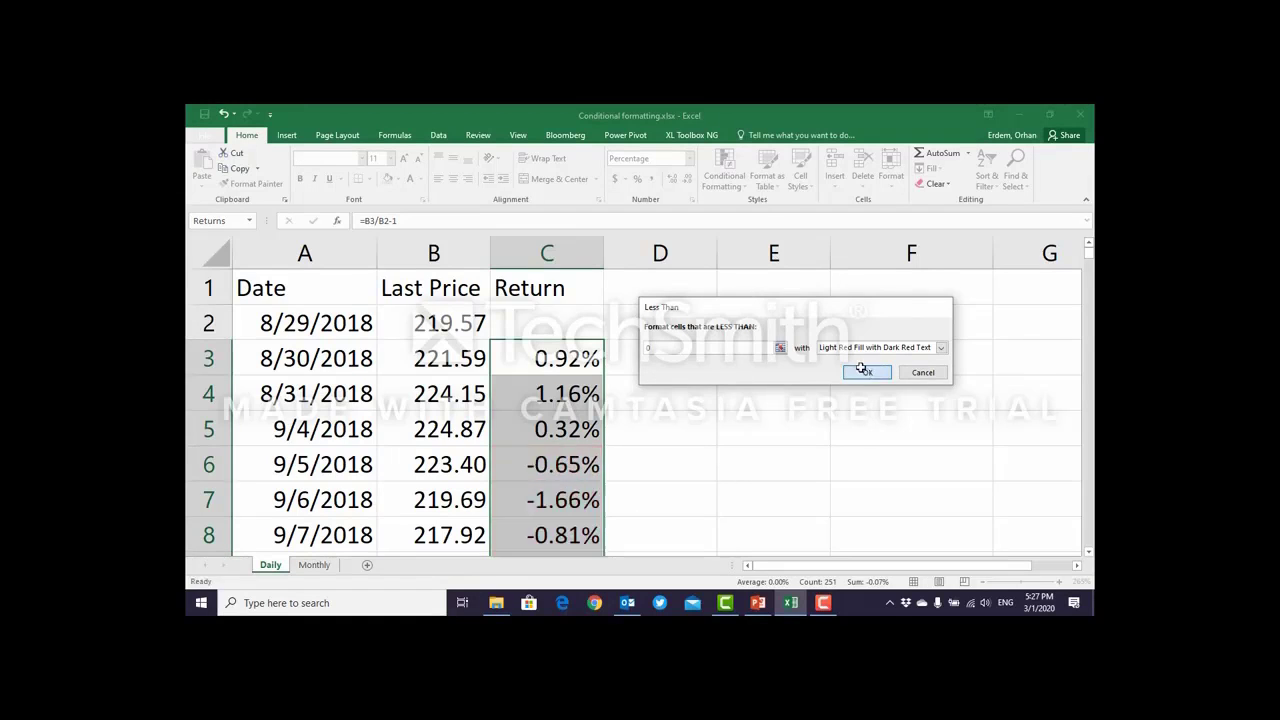
click(656, 388)
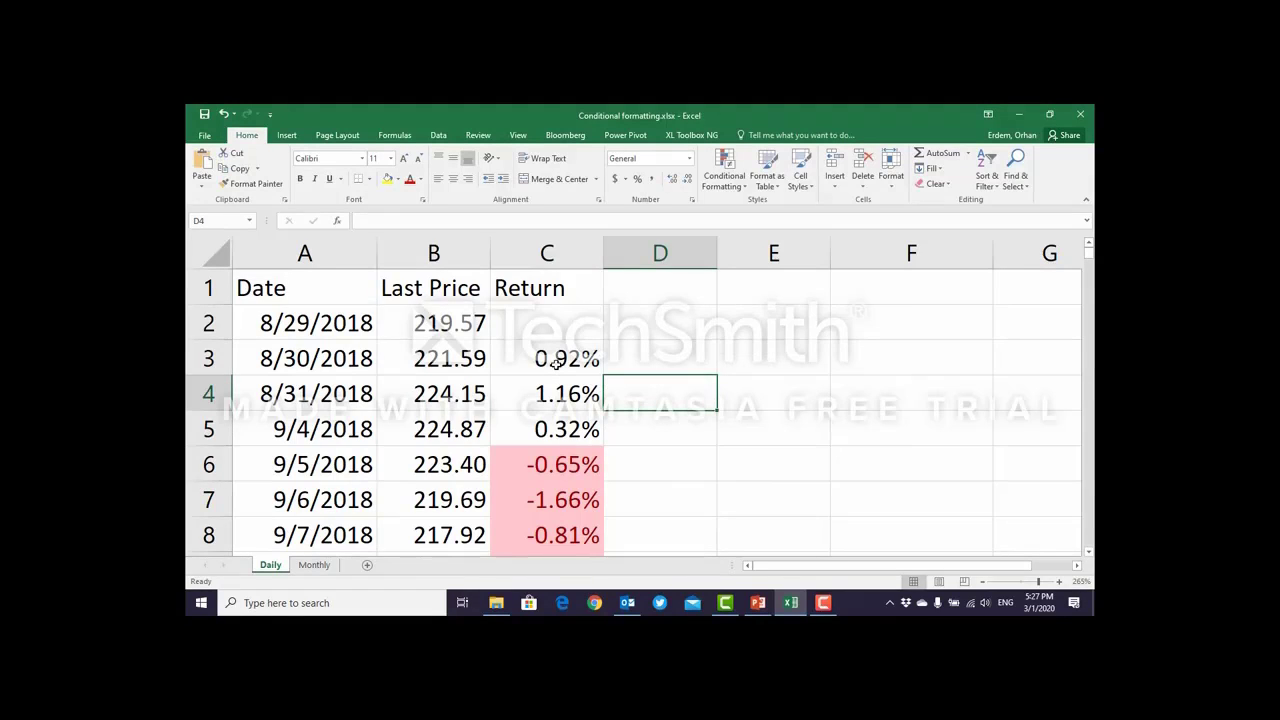
click(224, 114)
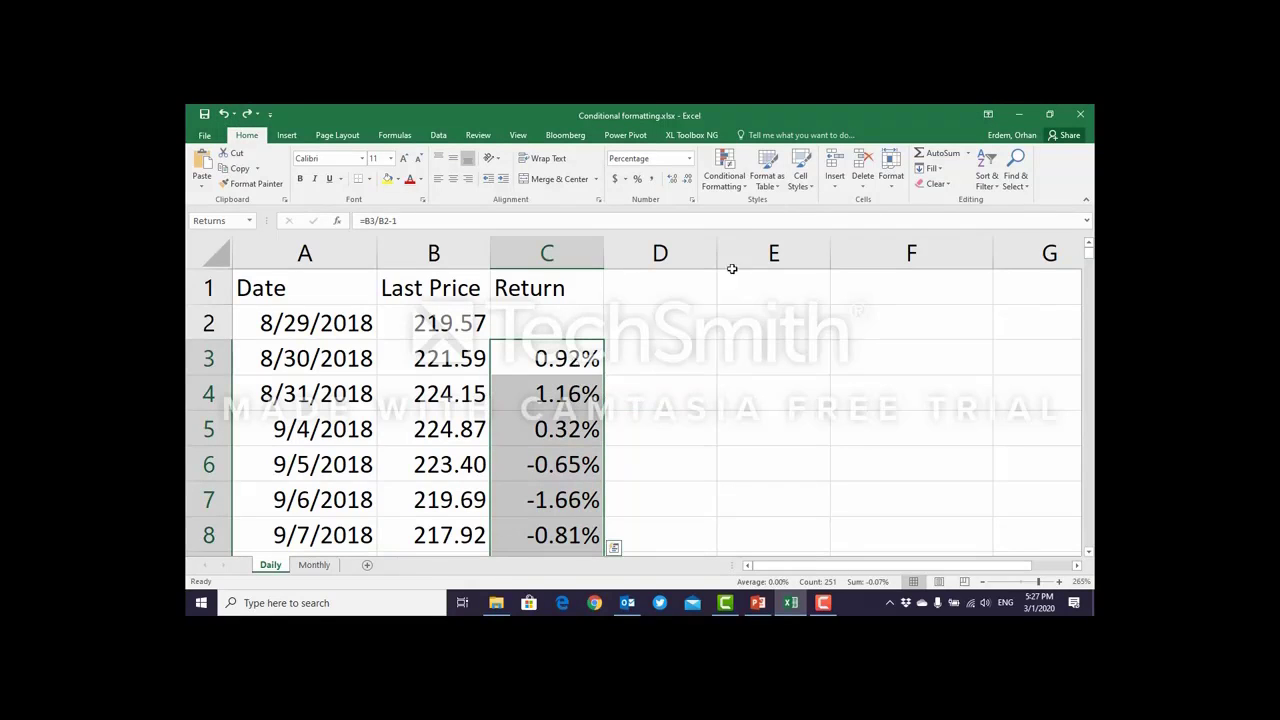
Conditionally format the top 10 items among the returns with Green Fill with Dark Green Text.
click(722, 188)
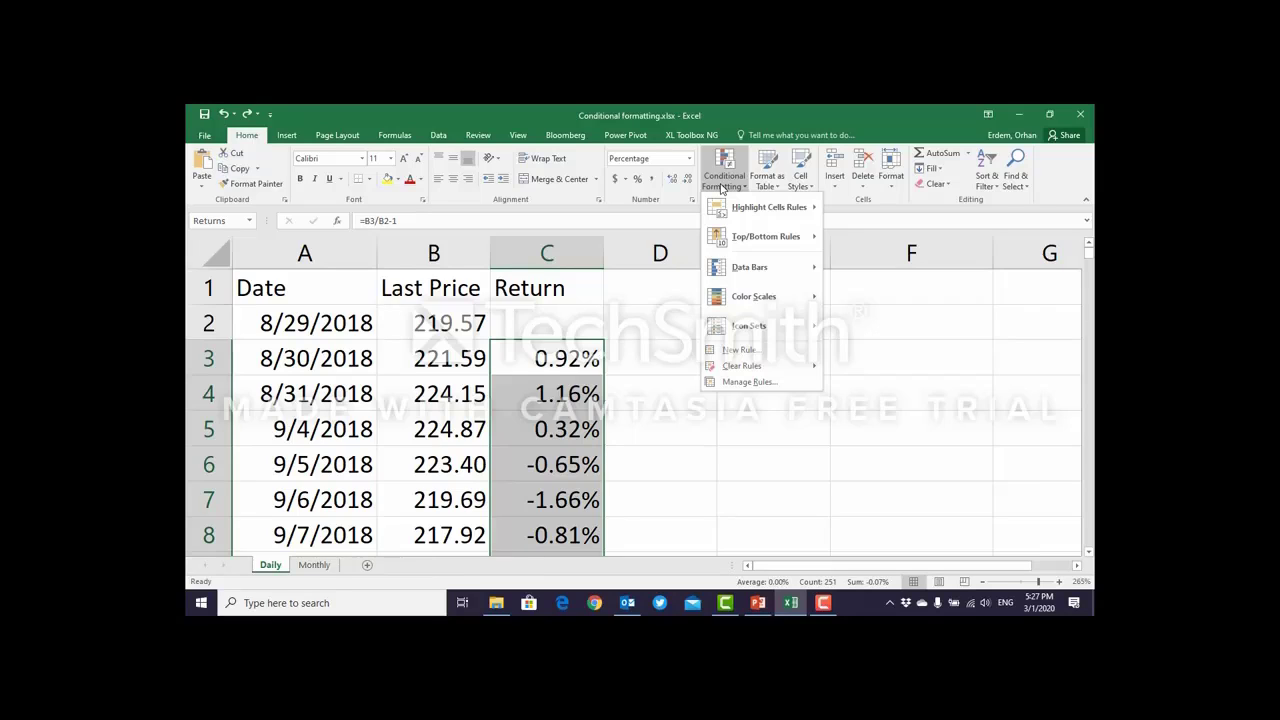
mouse_move(760, 240)
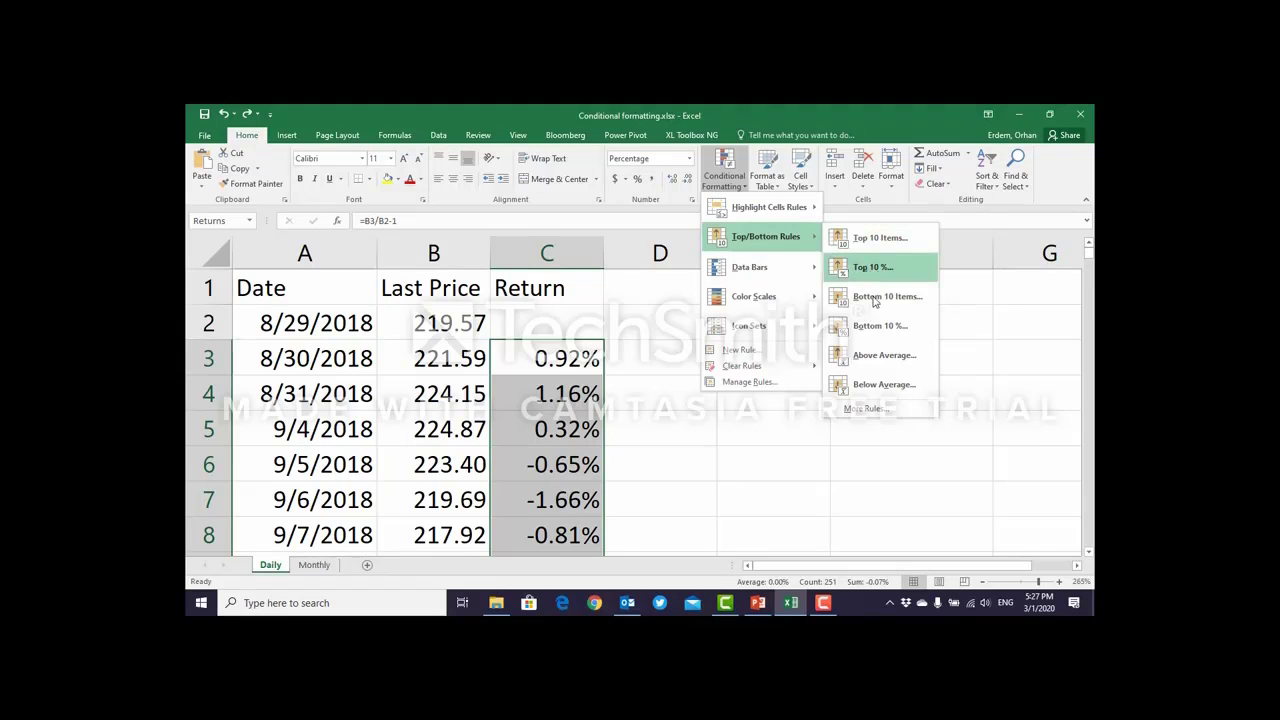
click(866, 240)
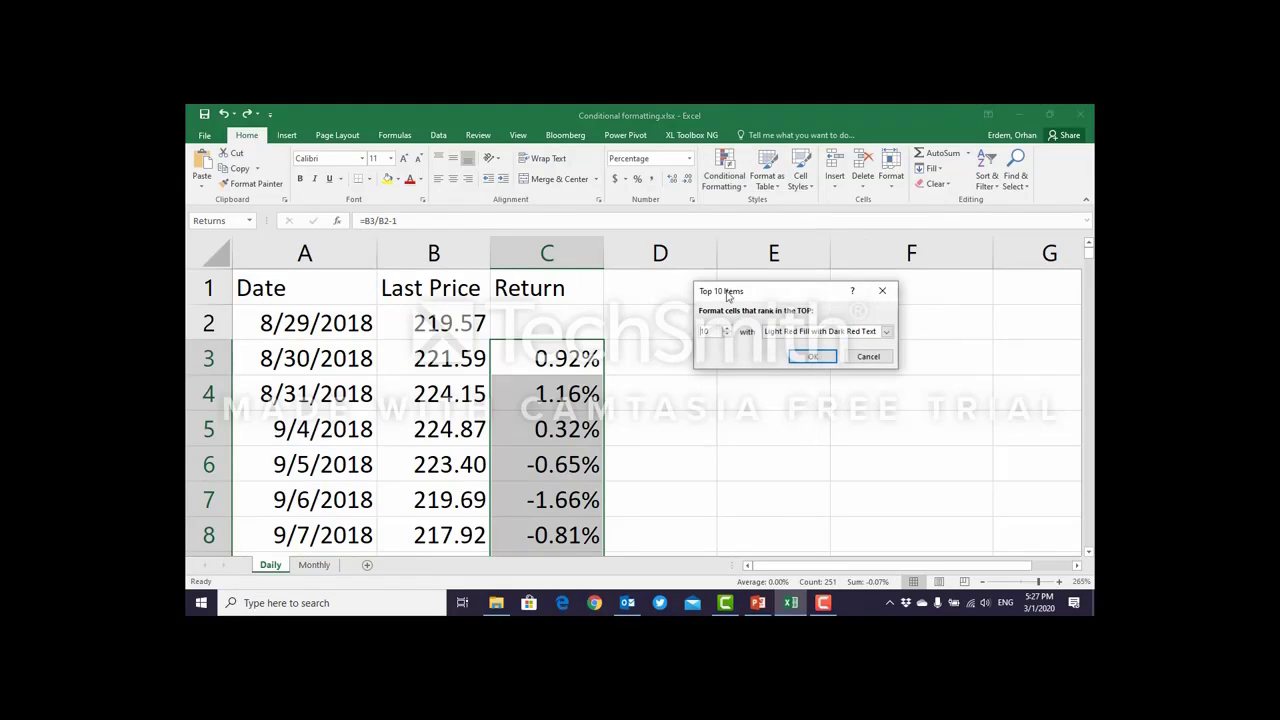
drag(740, 293, 678, 291)
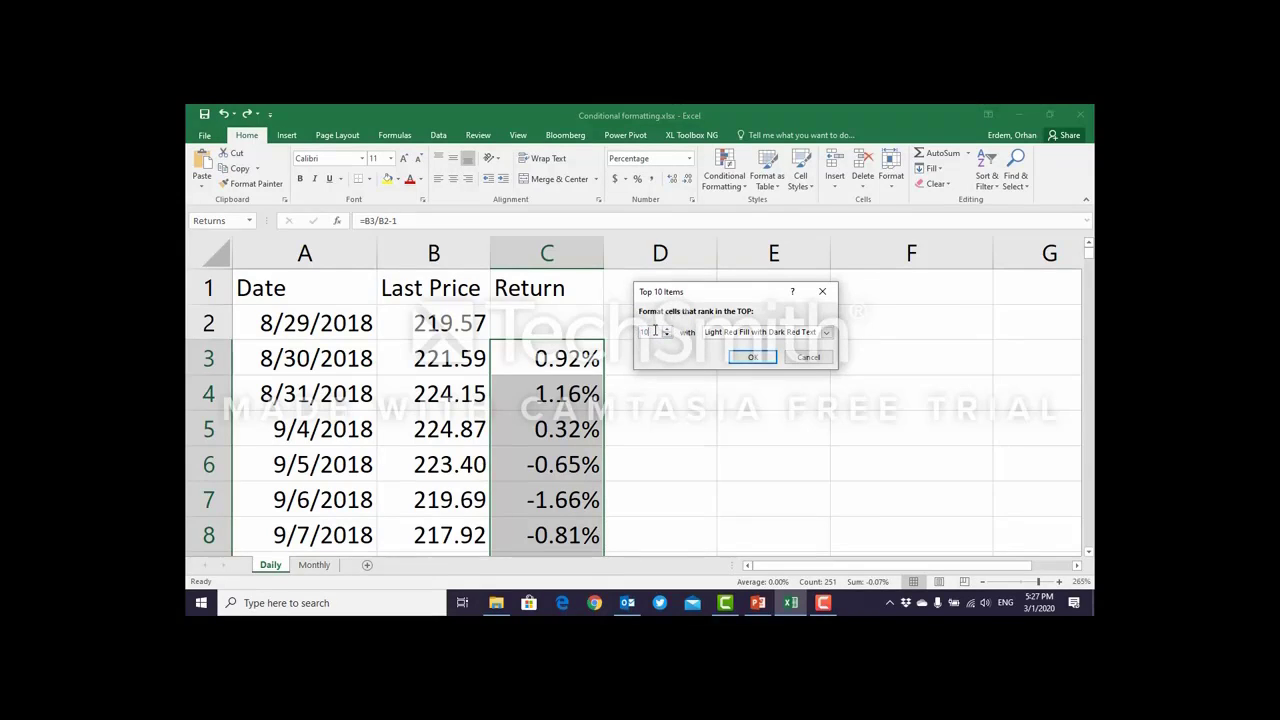
click(772, 334)
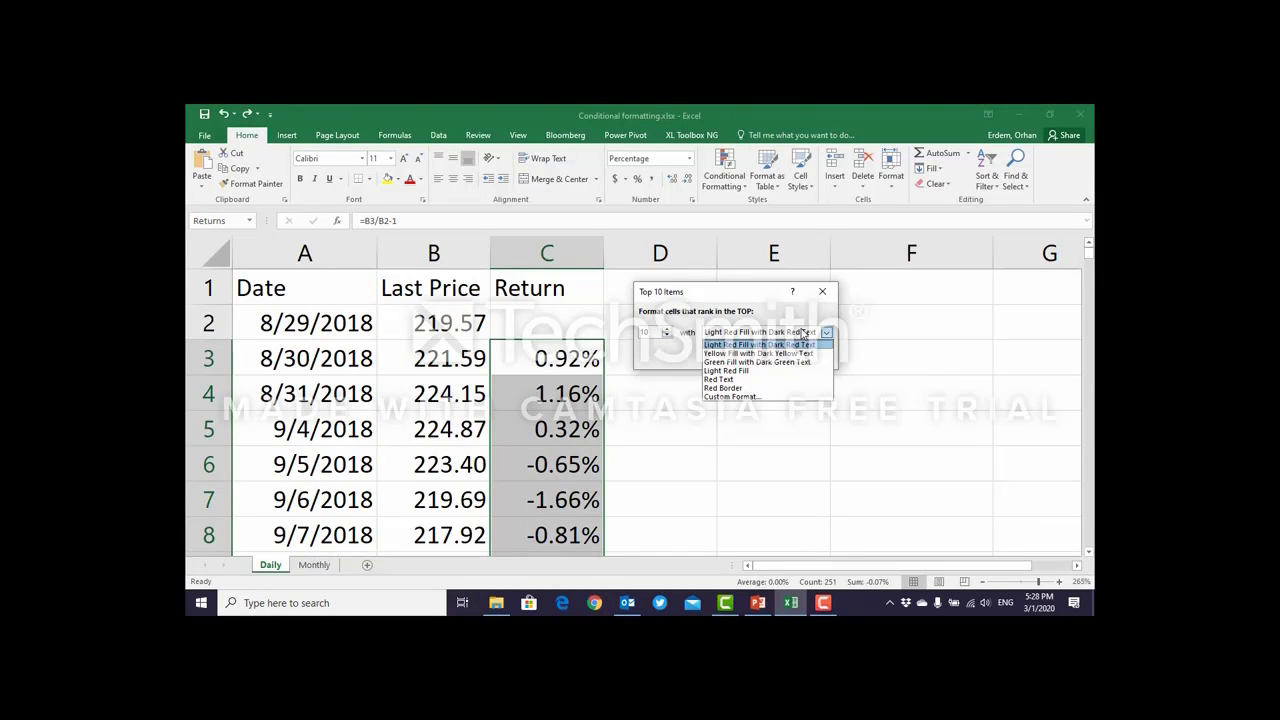
click(747, 361)
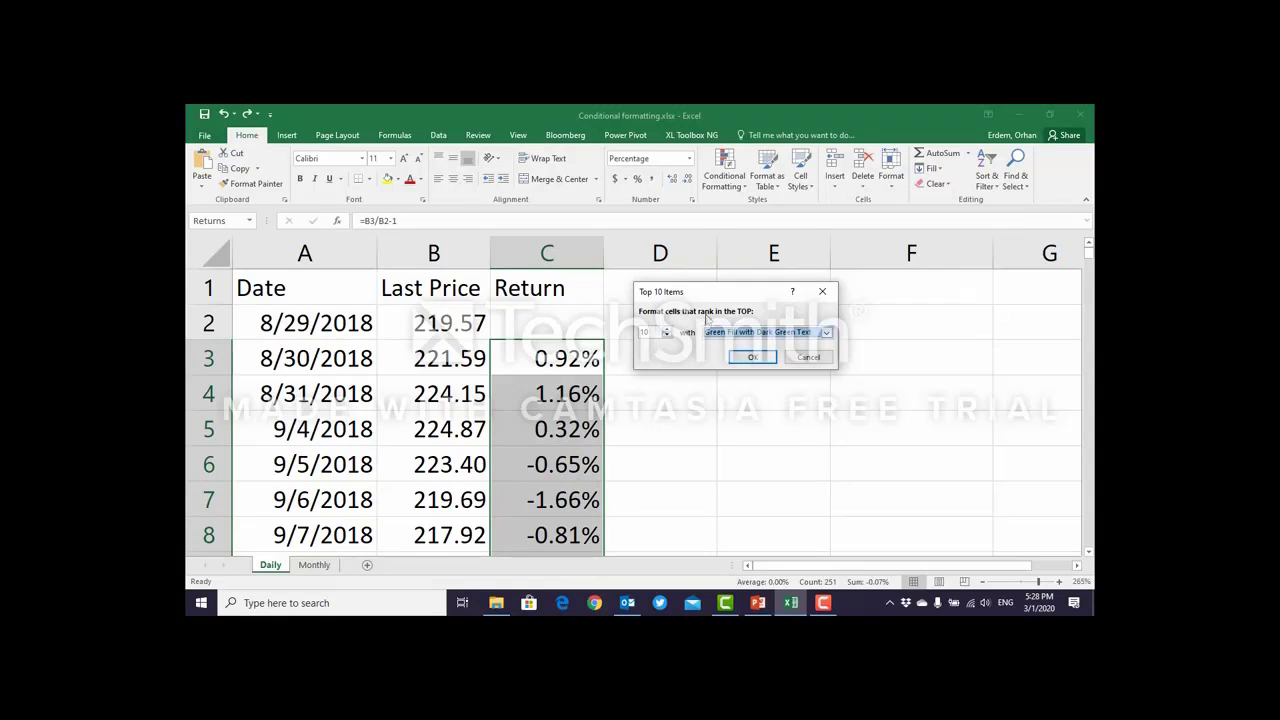
click(752, 357)
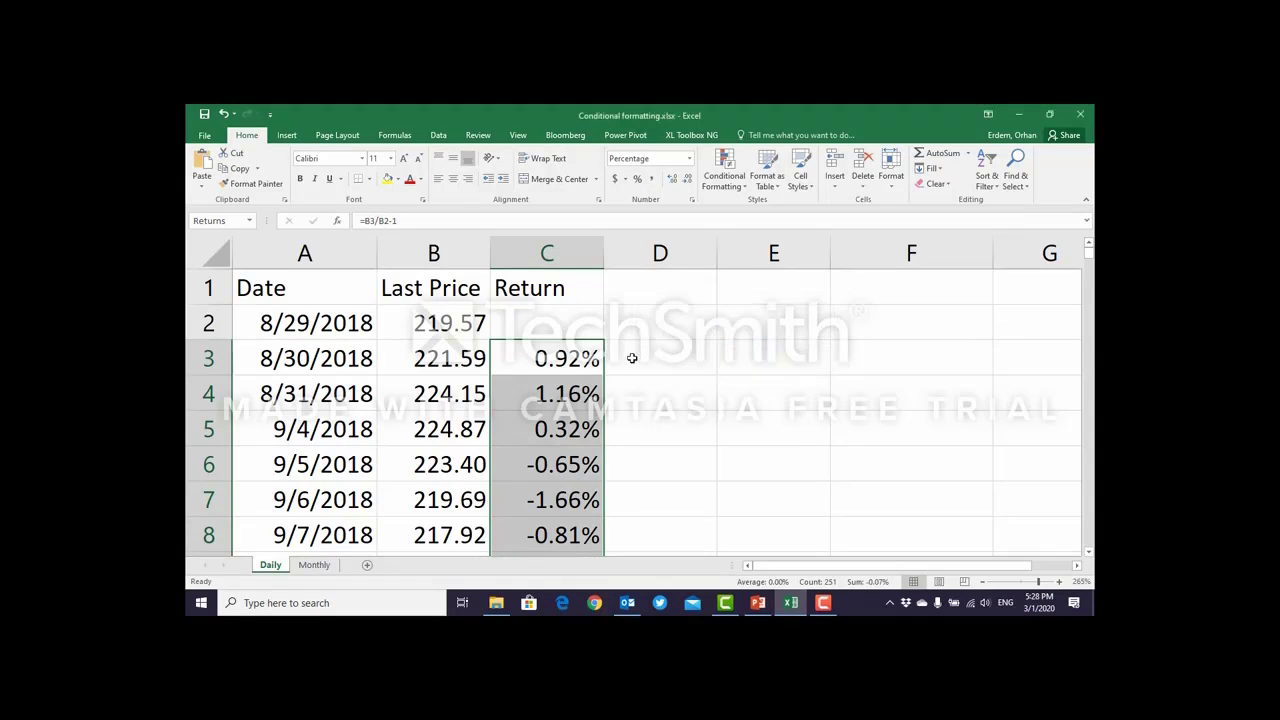
Examine which daily returns in column C are highlighted by the top 10 rule.
scroll(632, 358, down, 5)
ctrl+scroll(624, 354, down, 1)
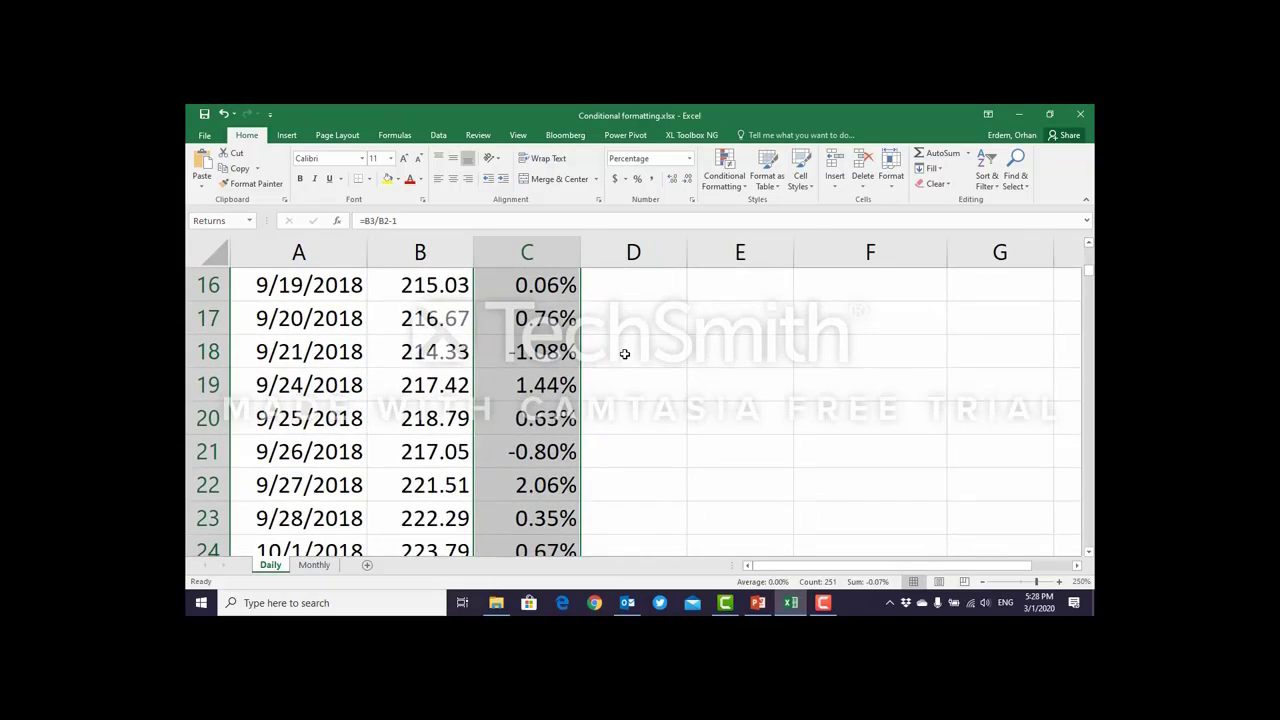
ctrl+scroll(624, 354, down, 6)
scroll(543, 369, down, 20)
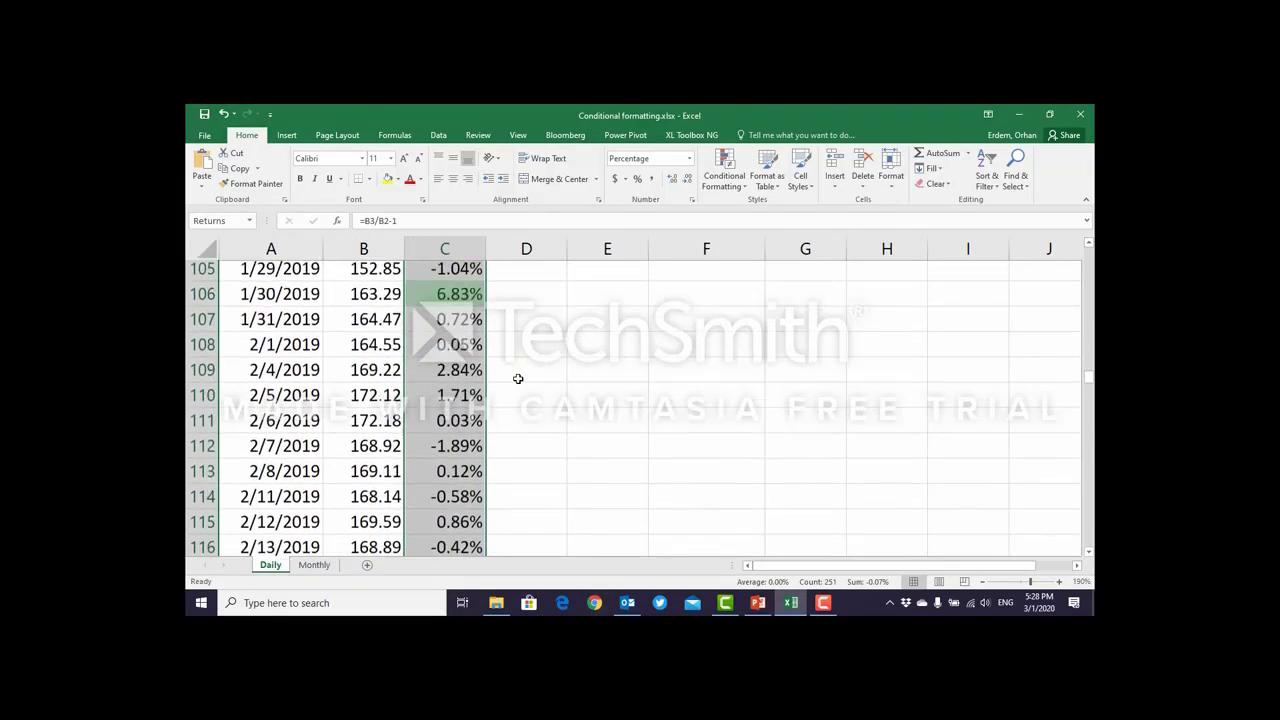
scroll(518, 378, up, 5)
scroll(518, 378, down, 5)
click(448, 299)
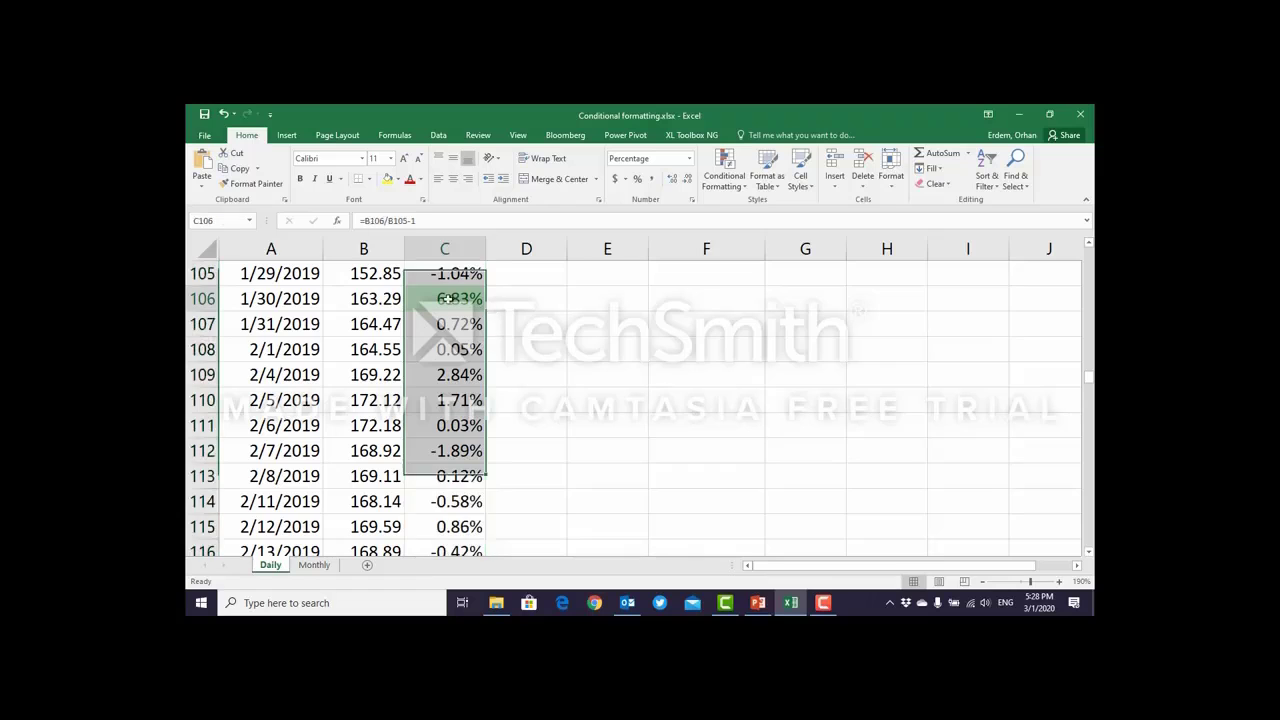
scroll(474, 336, down, 8)
scroll(474, 336, down, 7)
scroll(462, 392, up, 5)
click(455, 423)
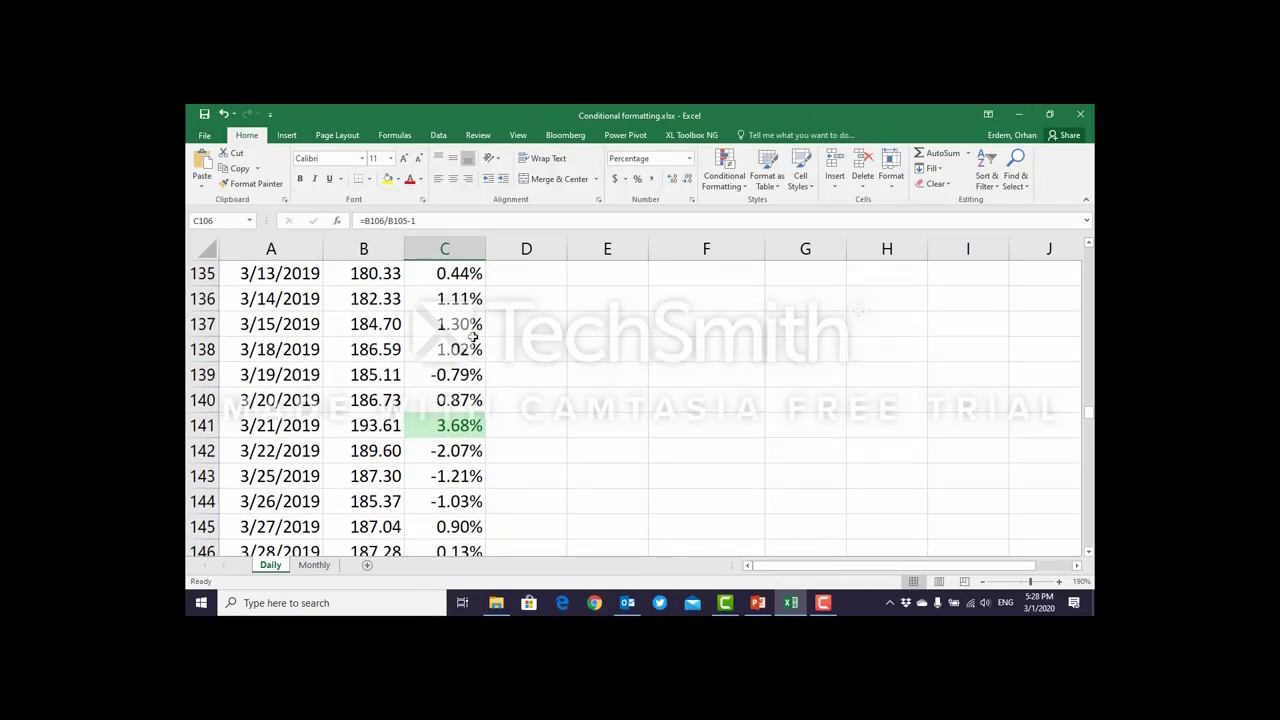
scroll(451, 423, down, 3)
scroll(461, 424, down, 7)
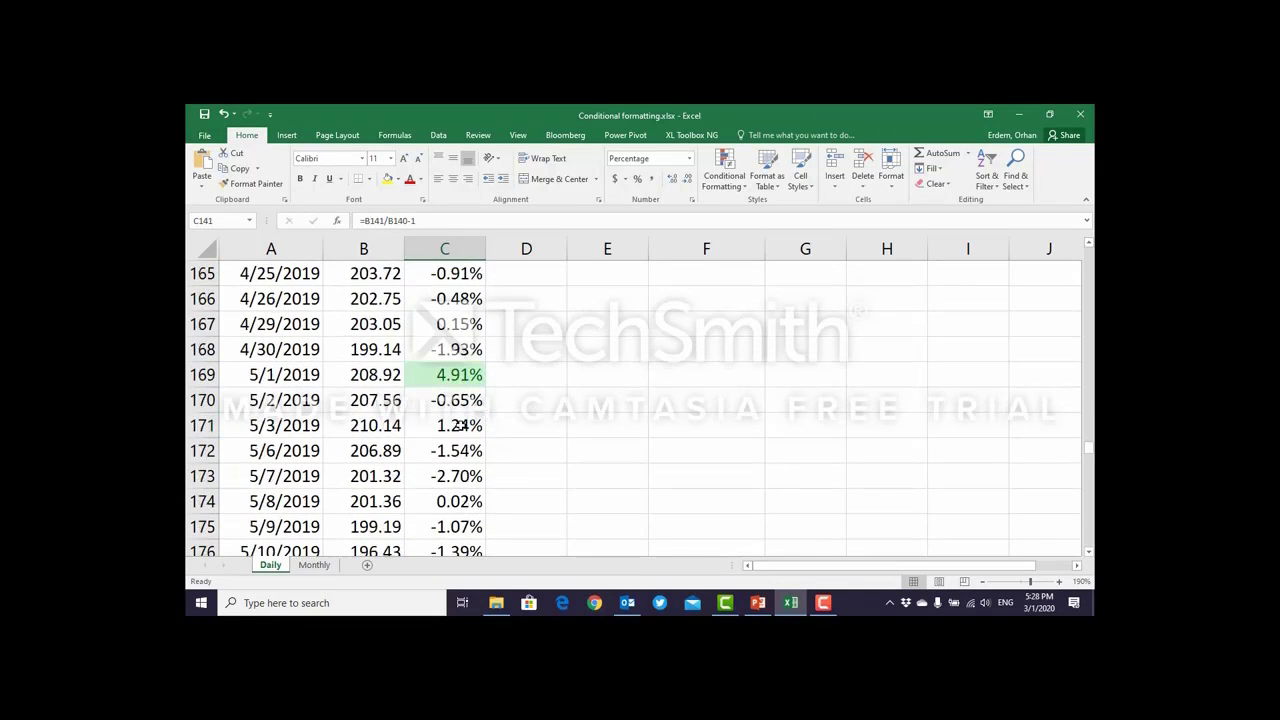
scroll(461, 424, down, 2)
ctrl+scroll(461, 417, down, 5)
ctrl+scroll(461, 417, down, 4)
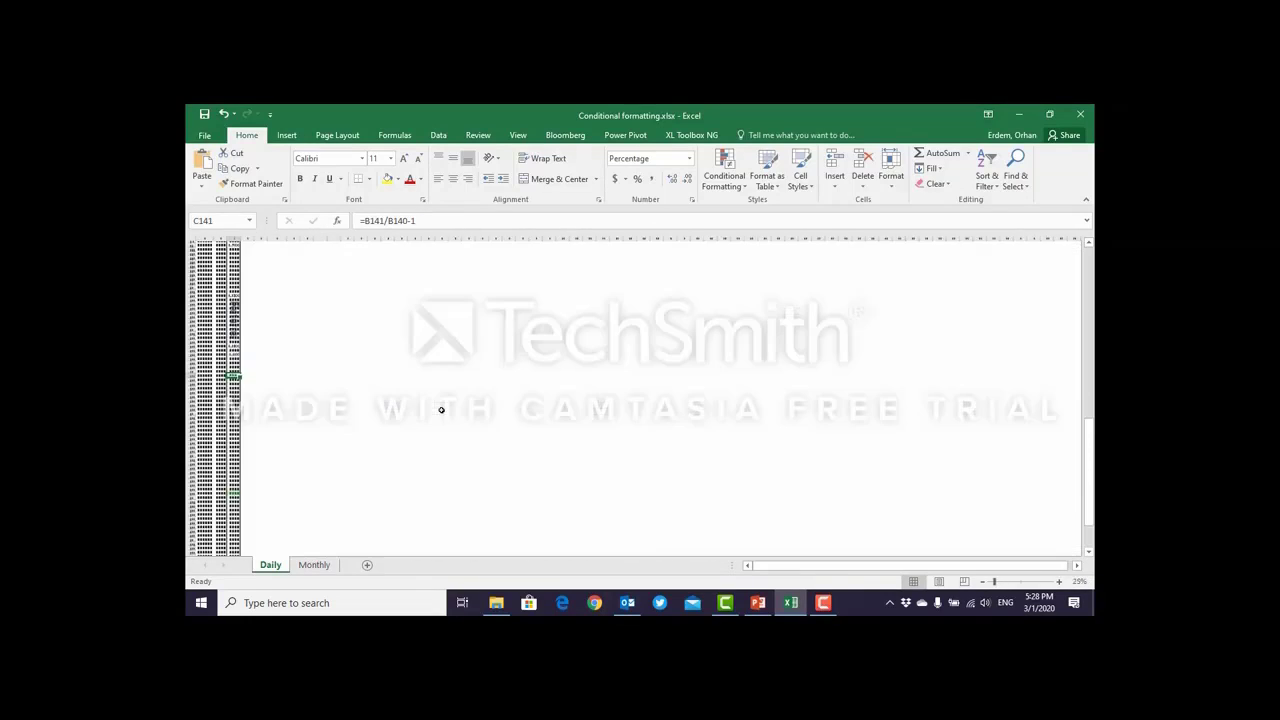
ctrl+scroll(443, 414, up, 15)
drag(1091, 397, 1090, 252)
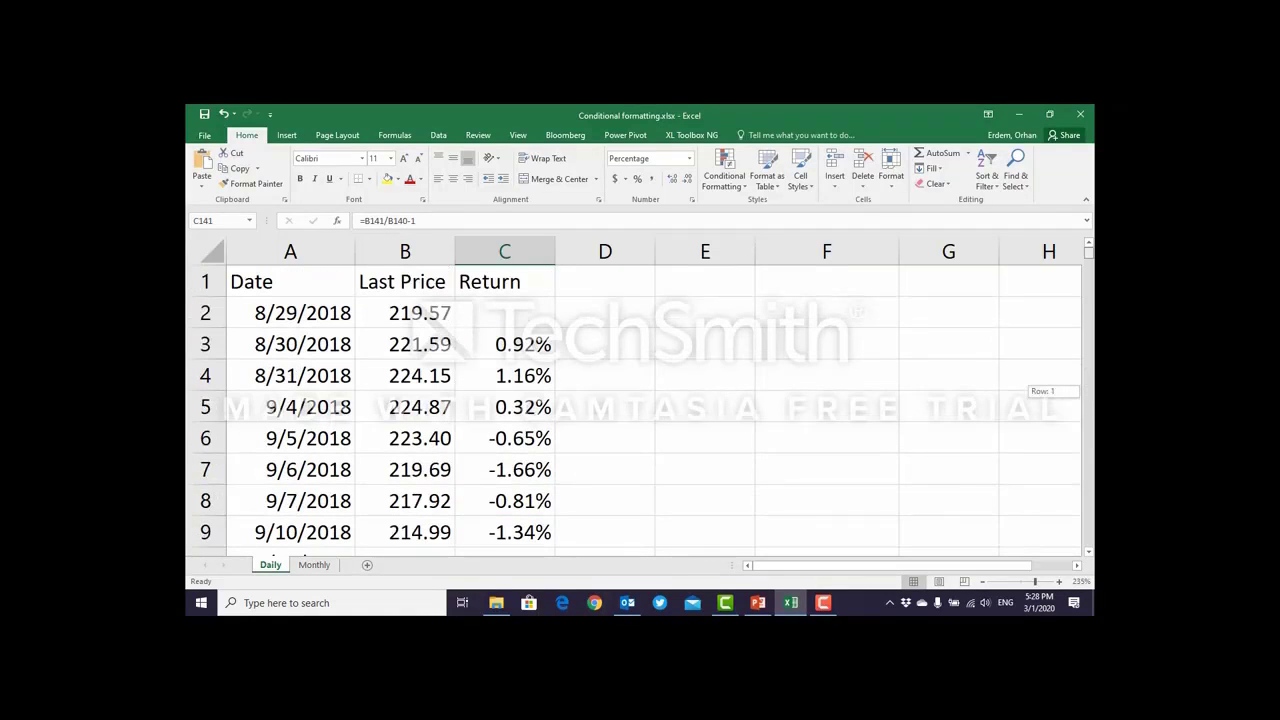
Clear the conditional formatting rules from the entire Daily sheet.
click(223, 114)
click(721, 178)
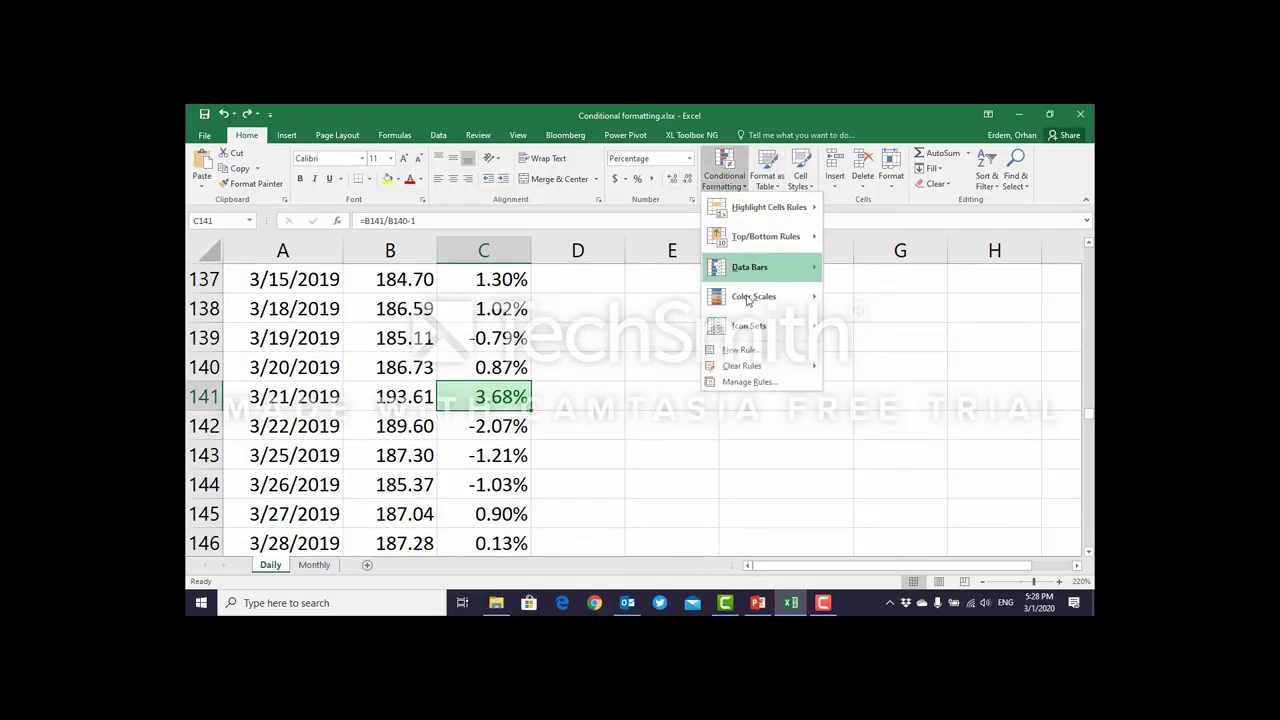
mouse_move(754, 372)
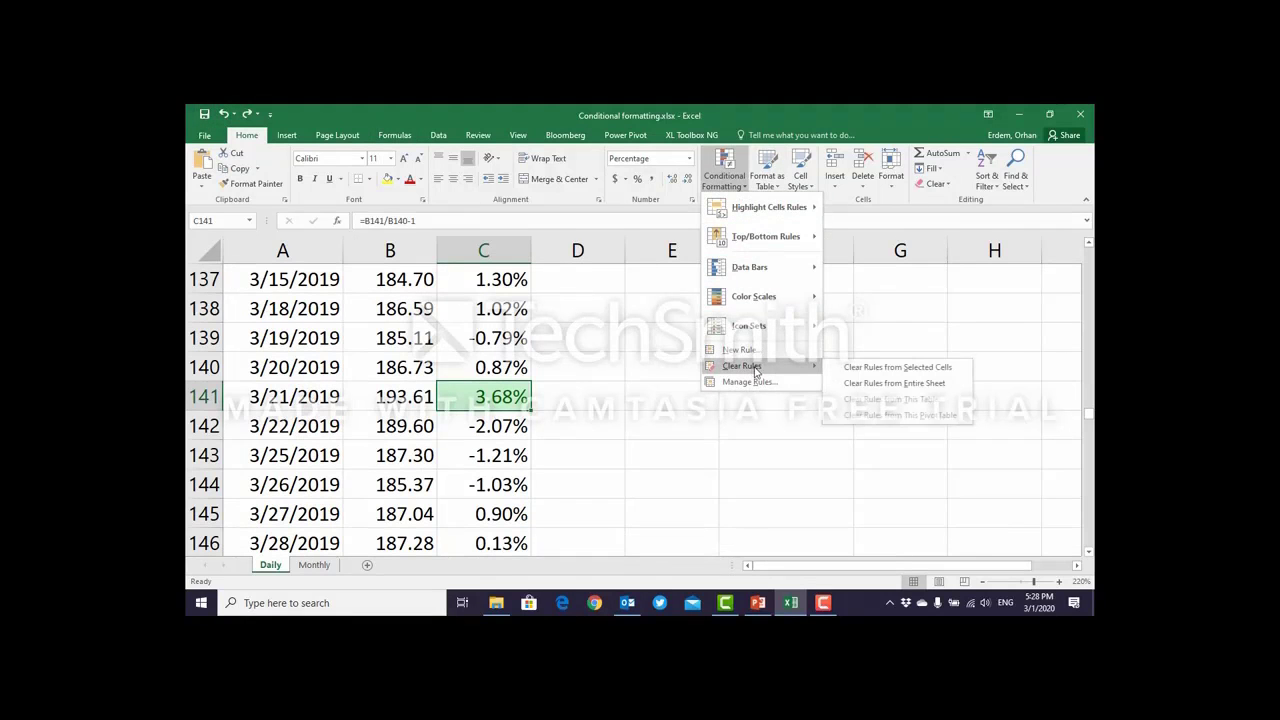
click(858, 383)
click(512, 368)
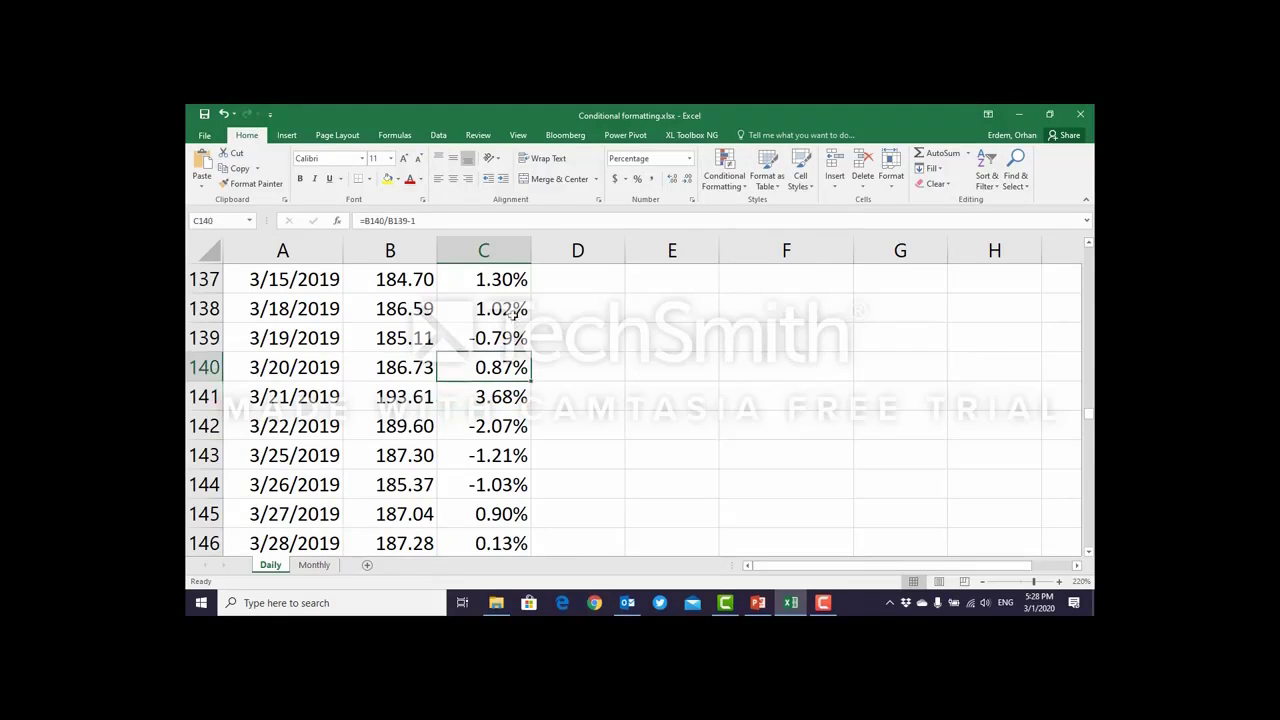
Try to apply green gradient data bars to the returns with only cell C140 selected.
scroll(512, 314, up, 20)
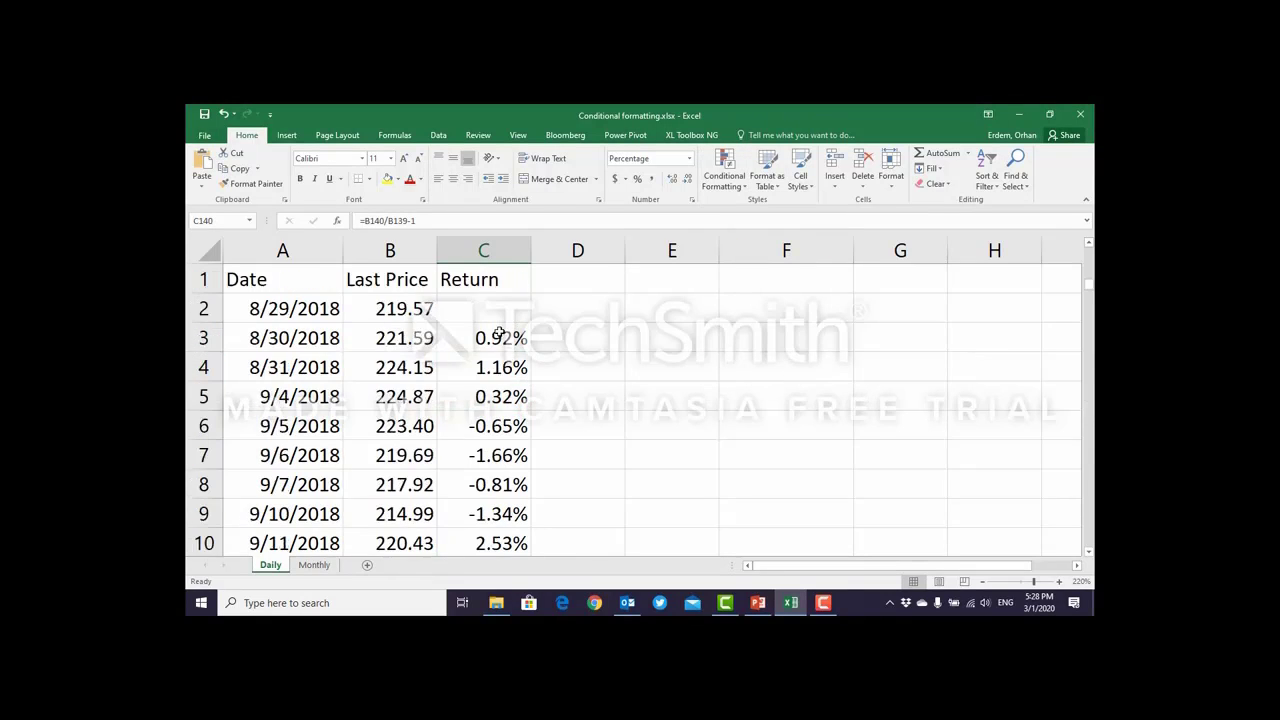
click(728, 185)
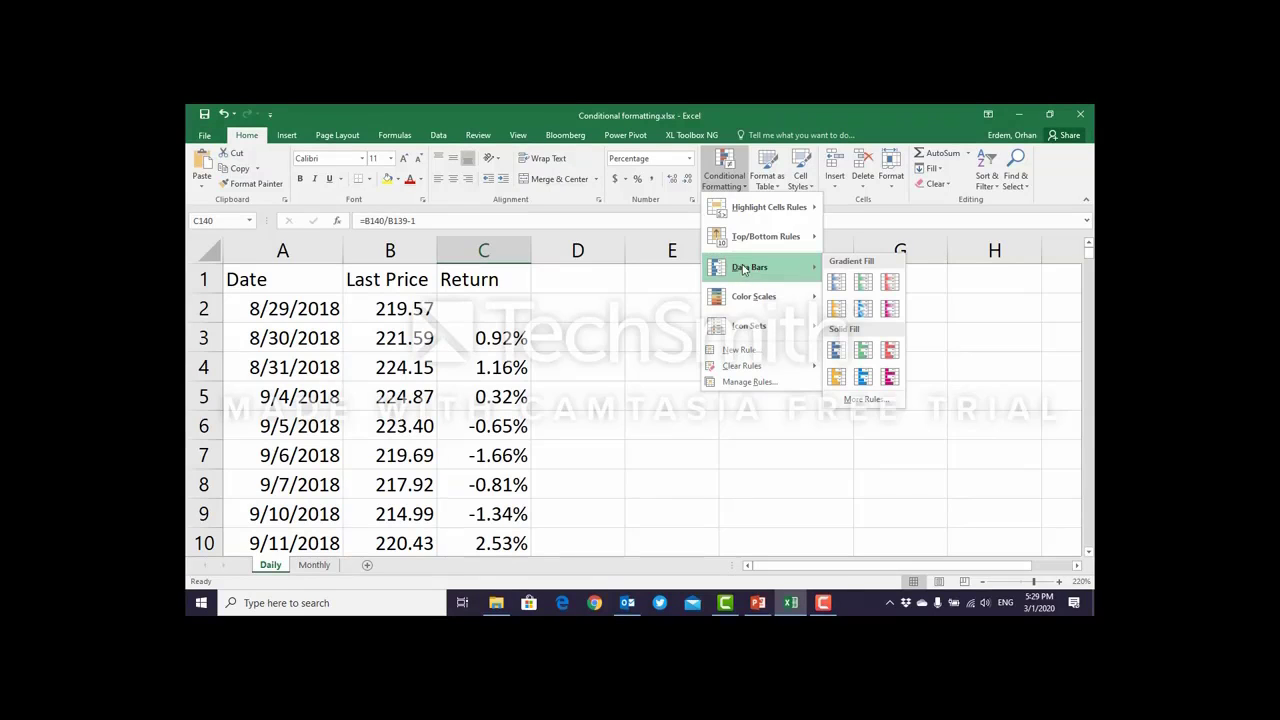
click(864, 286)
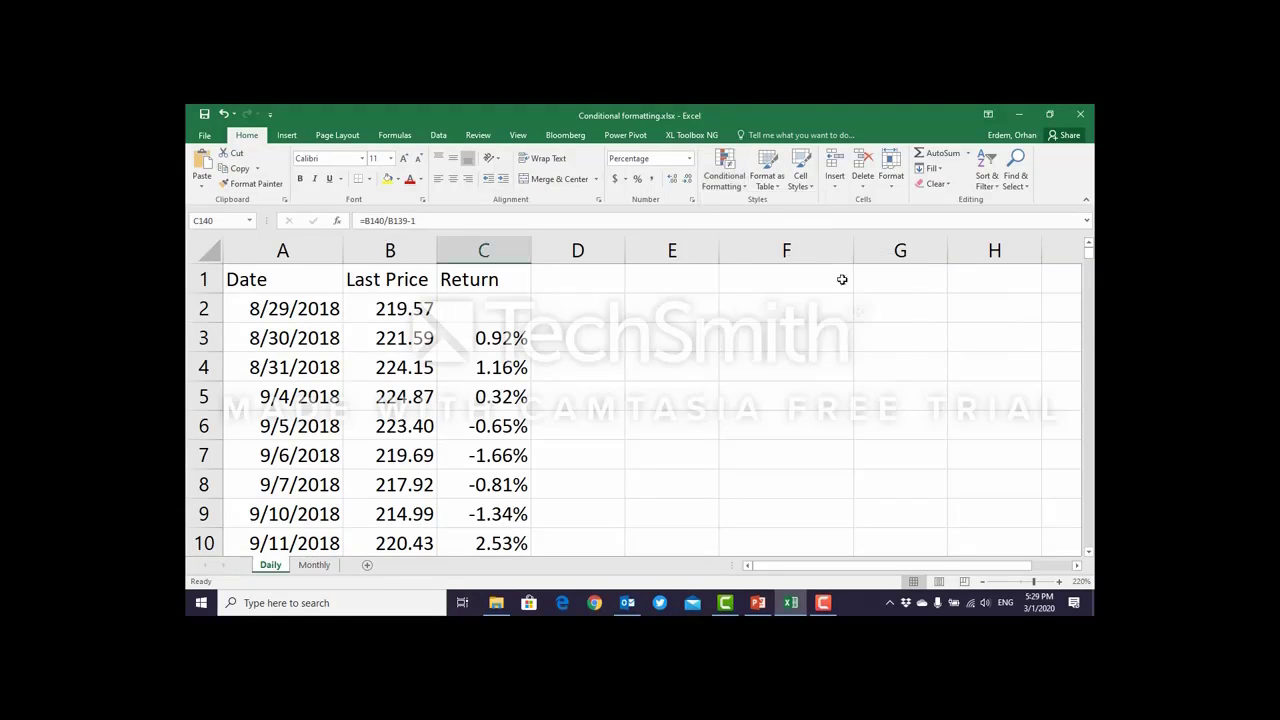
Apply green Gradient Fill data bars to all daily returns in C3:C253.
click(496, 341)
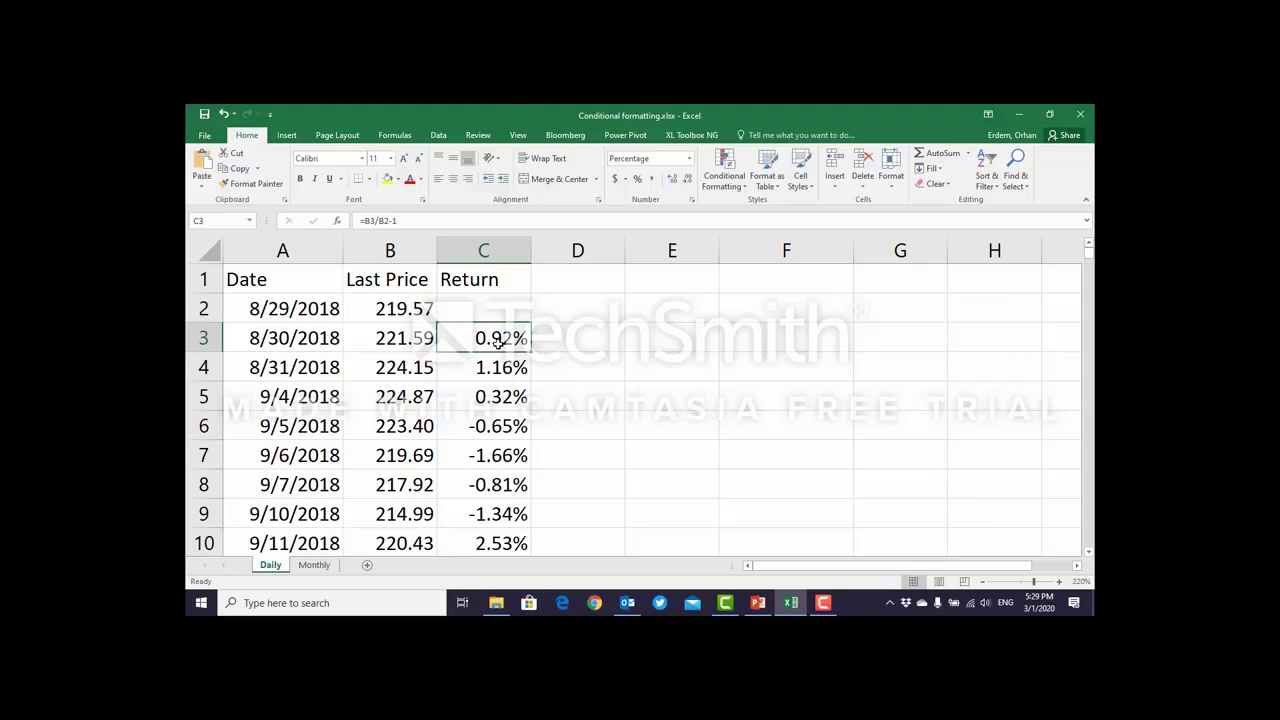
key(ctrl+shift+Down)
click(735, 185)
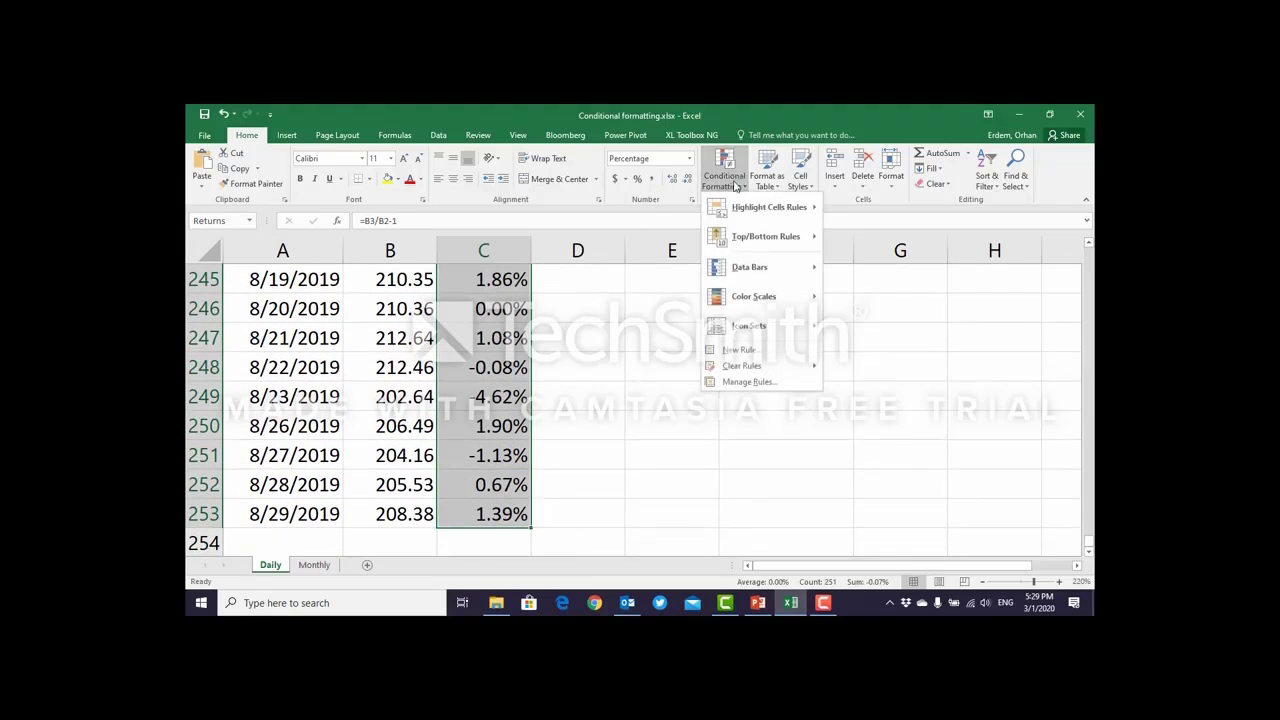
mouse_move(738, 240)
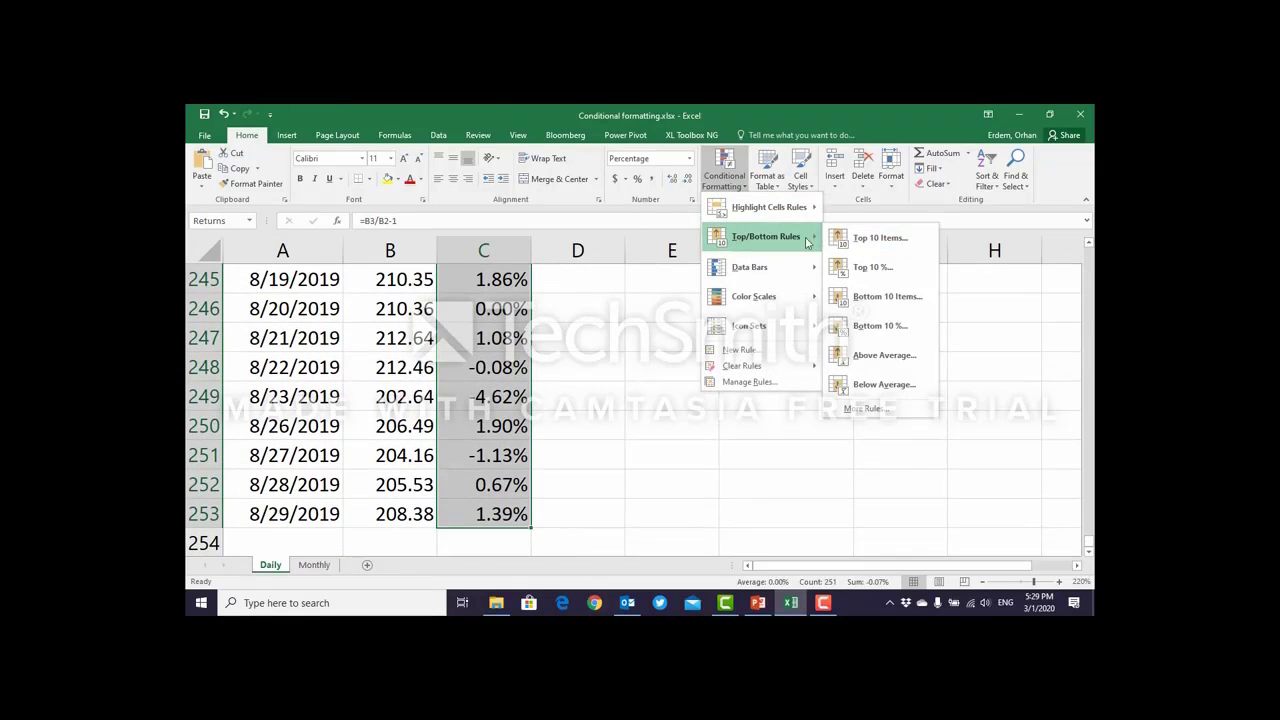
mouse_move(749, 270)
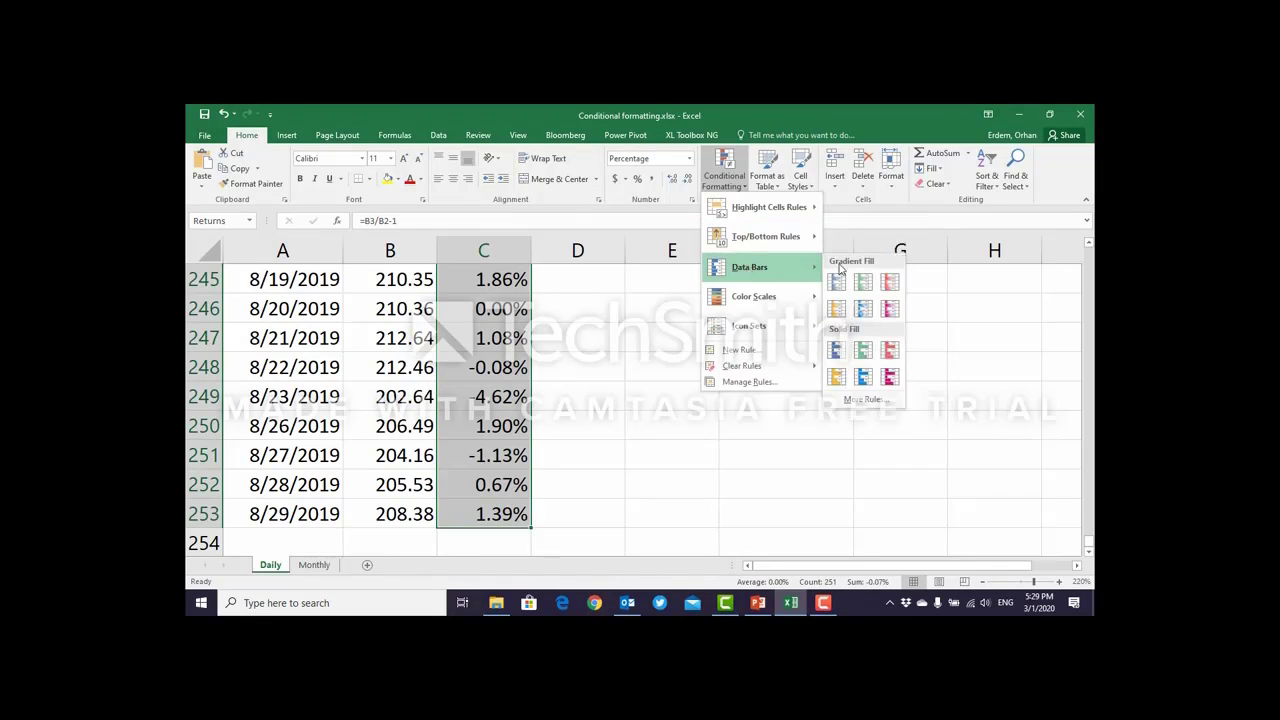
click(865, 285)
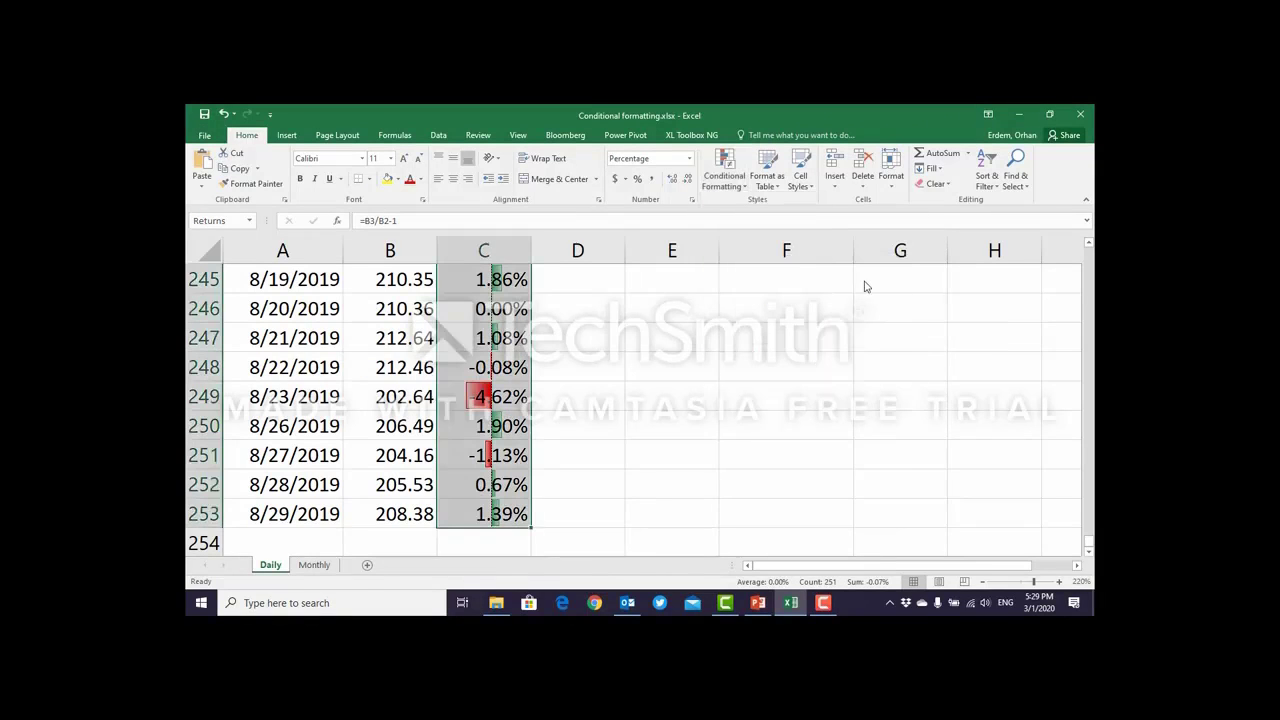
Examine the length and colour of the data bars for the first daily returns, comparing cells C3, C4 and C10.
drag(1088, 541, 938, 261)
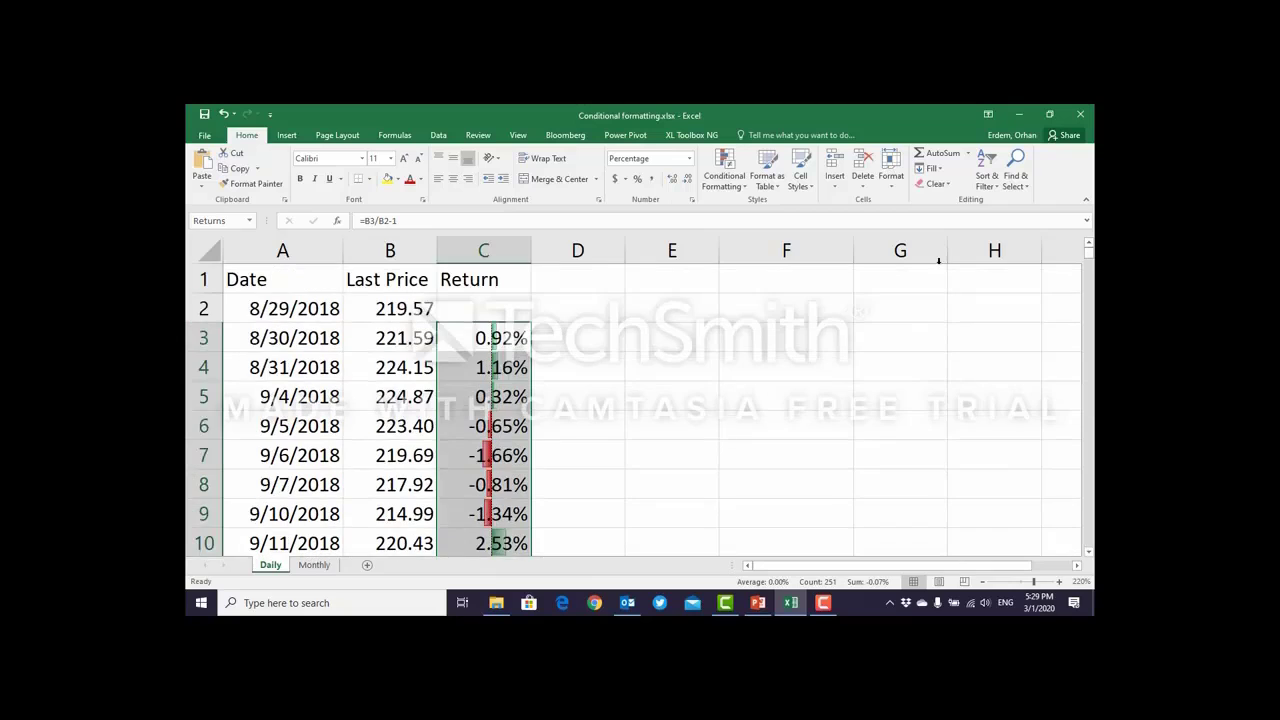
click(496, 338)
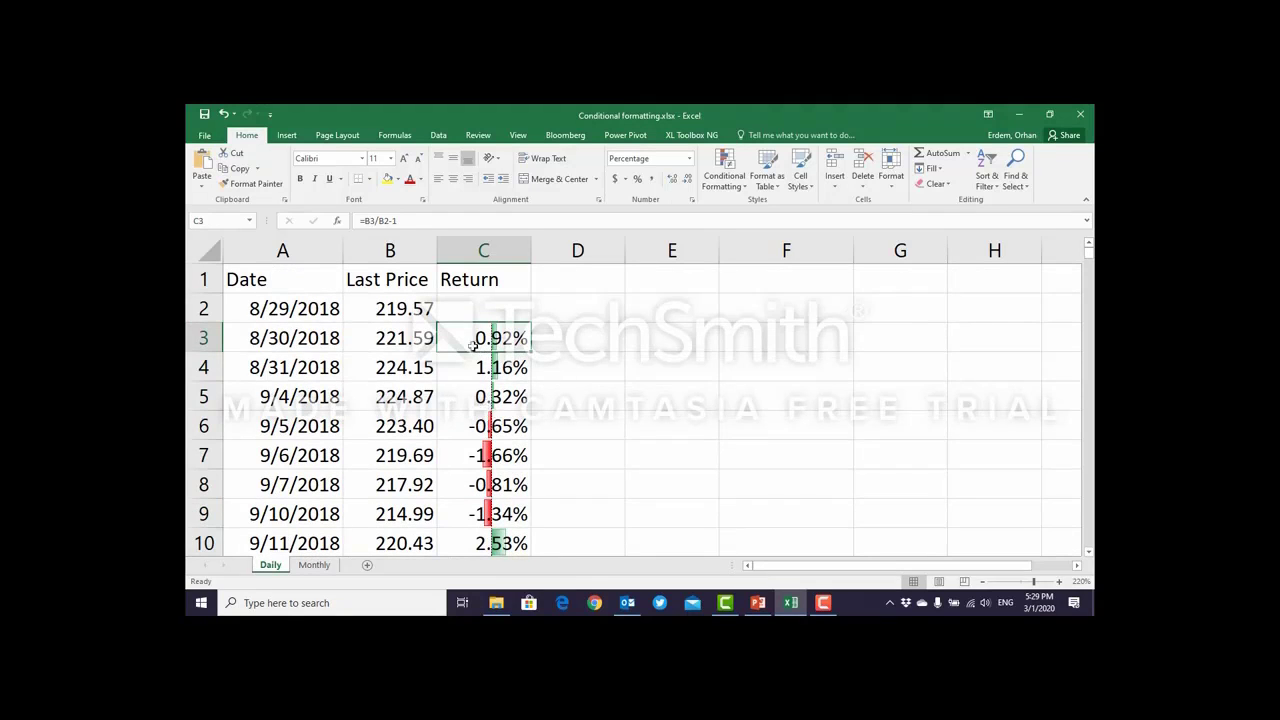
click(497, 367)
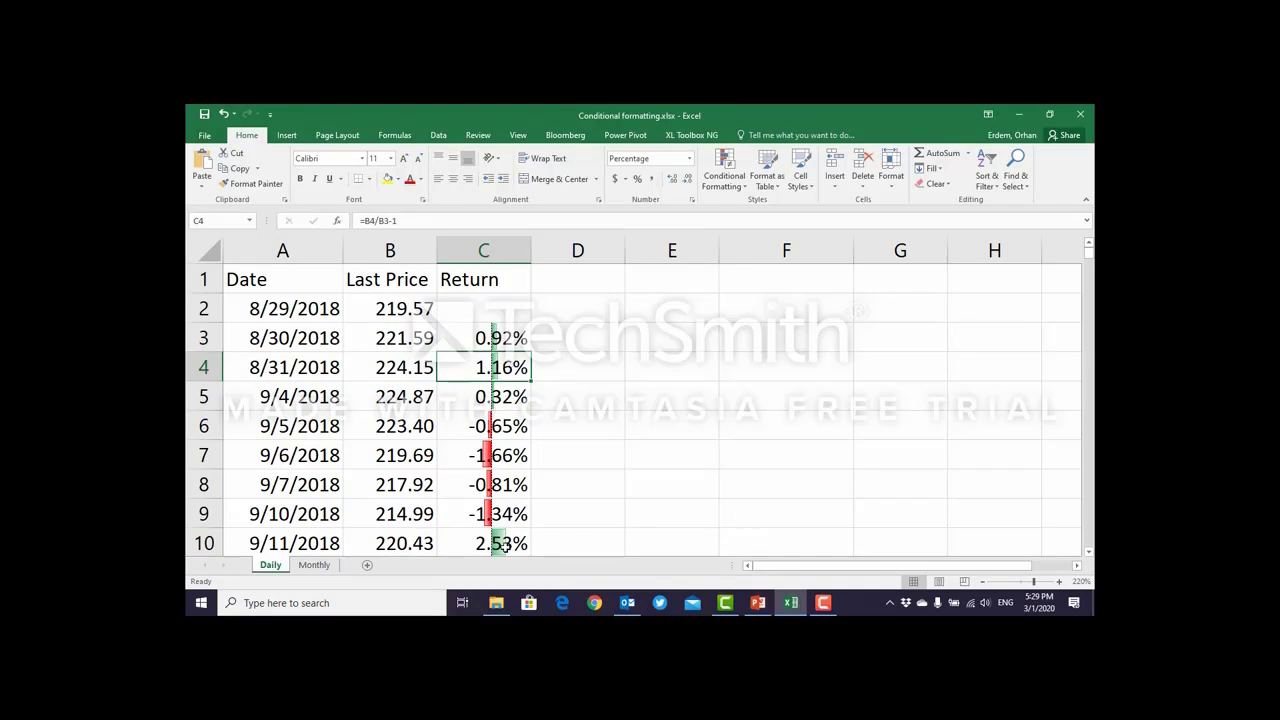
click(505, 545)
scroll(520, 525, down, 1)
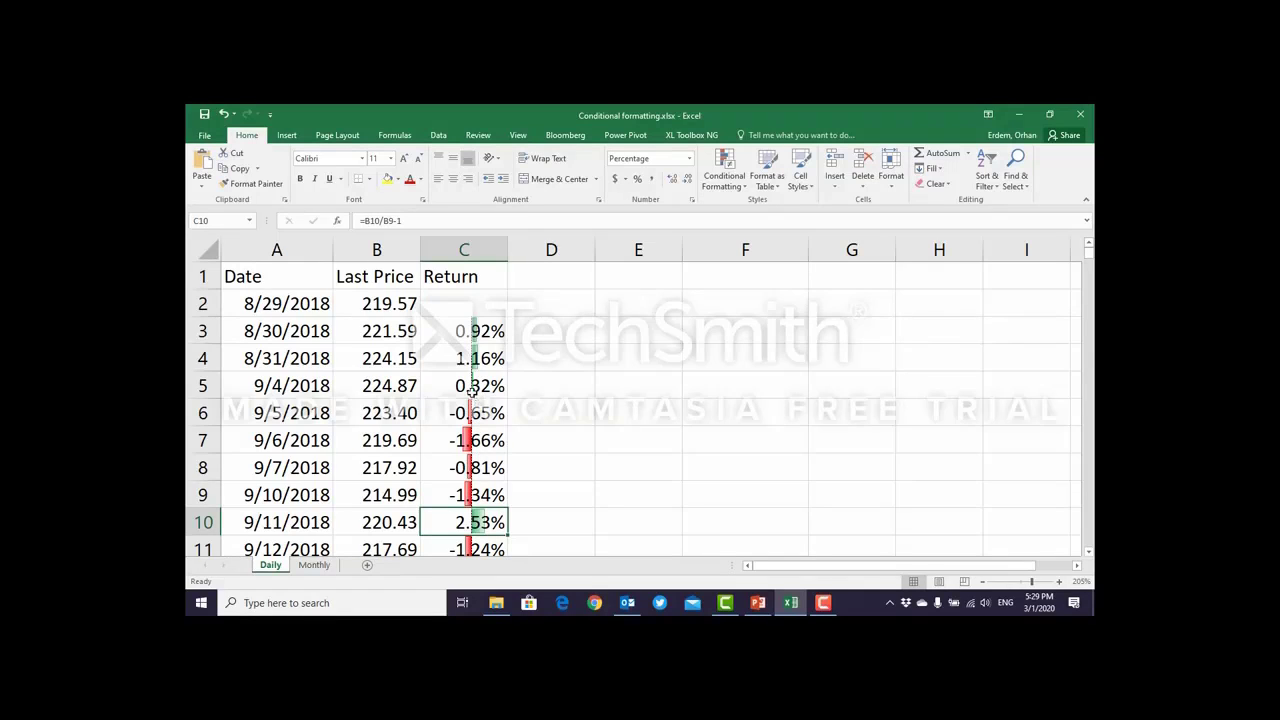
click(478, 331)
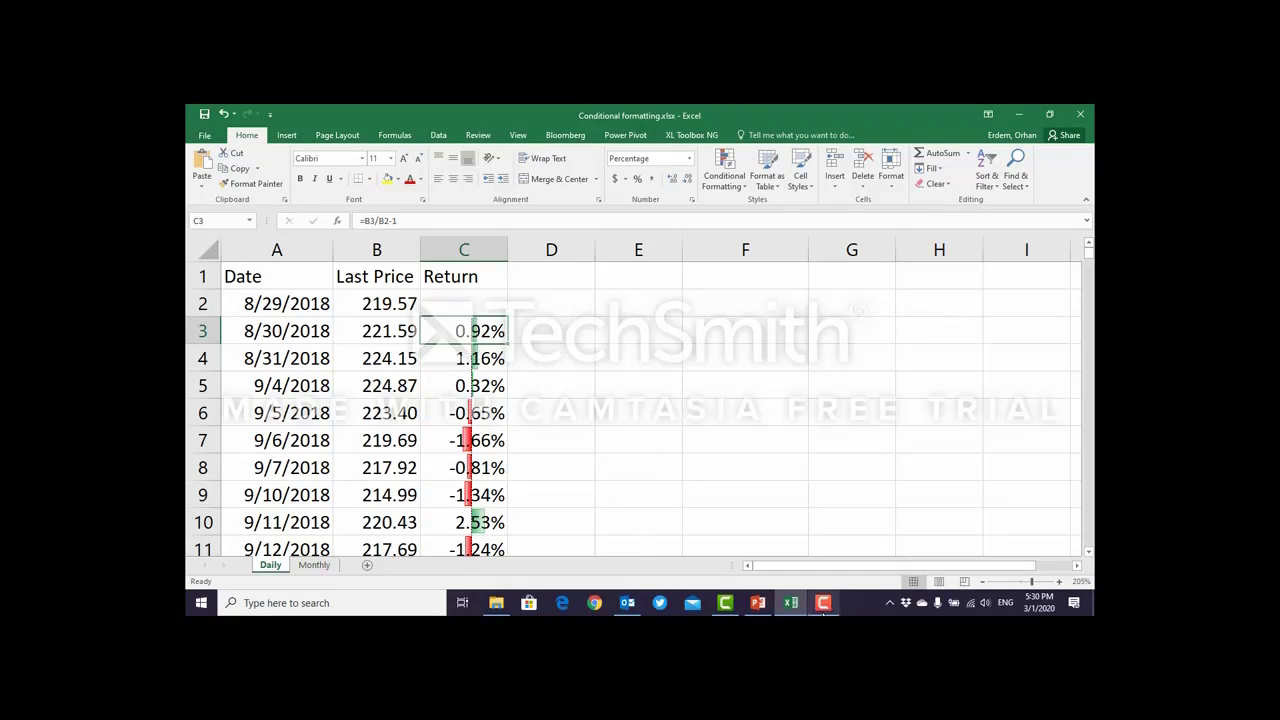
mouse_move(822, 608)
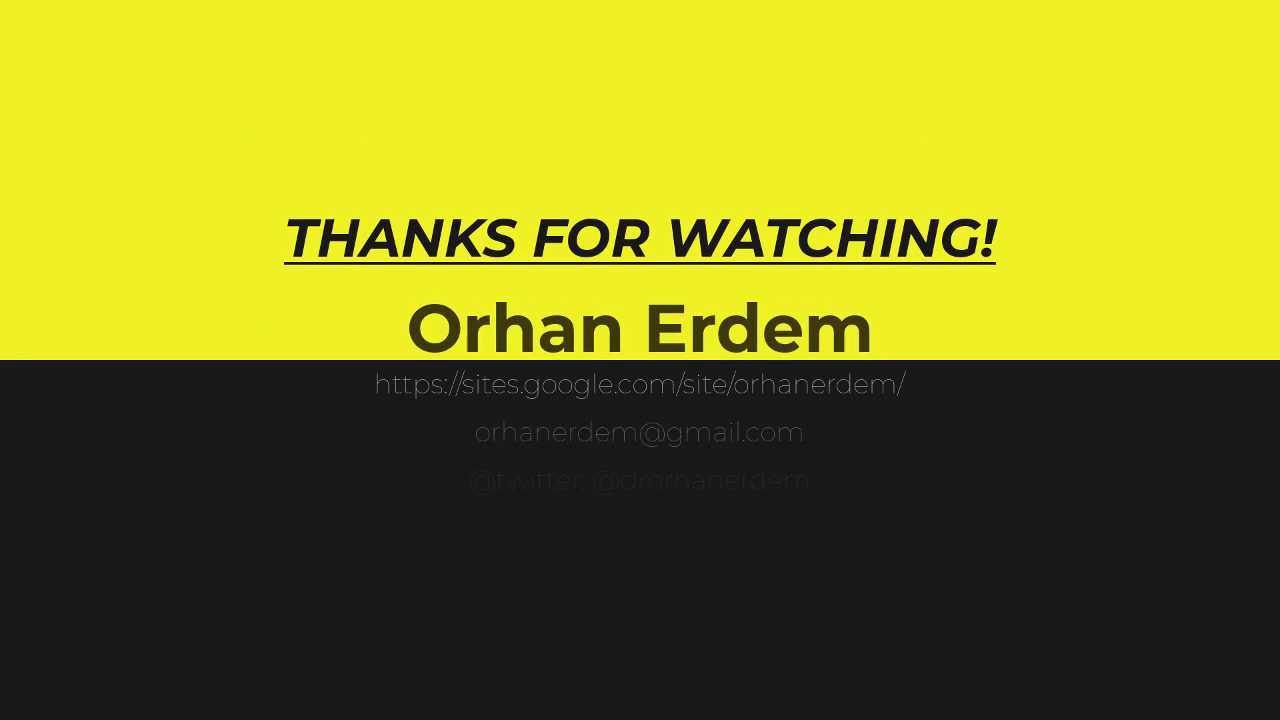